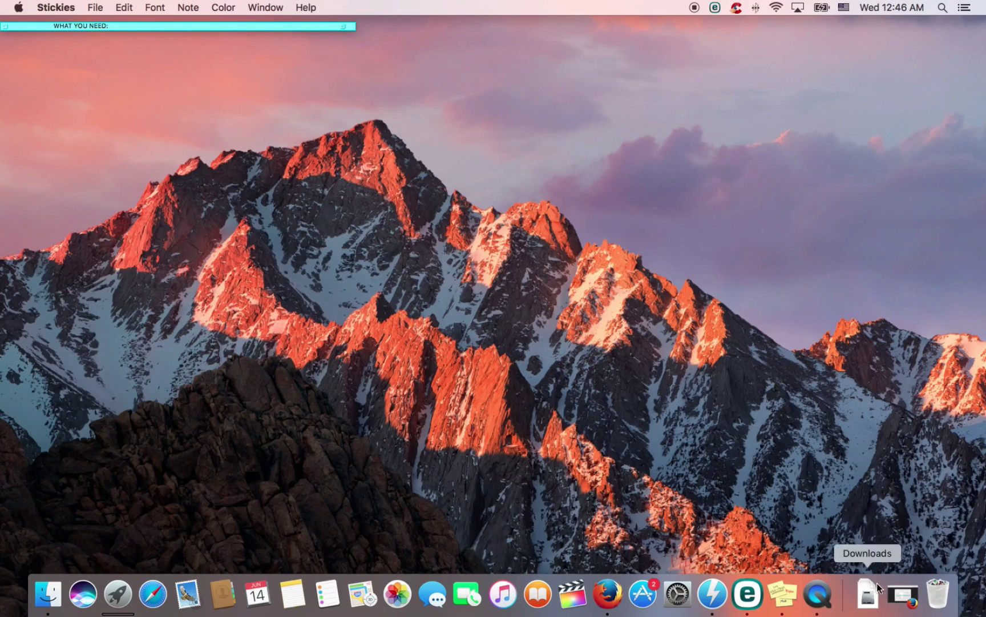
Review the partition screenshot in the browser, then expand the sticky note's requirements list
{"action": "left_click", "coordinate": [903, 594]}
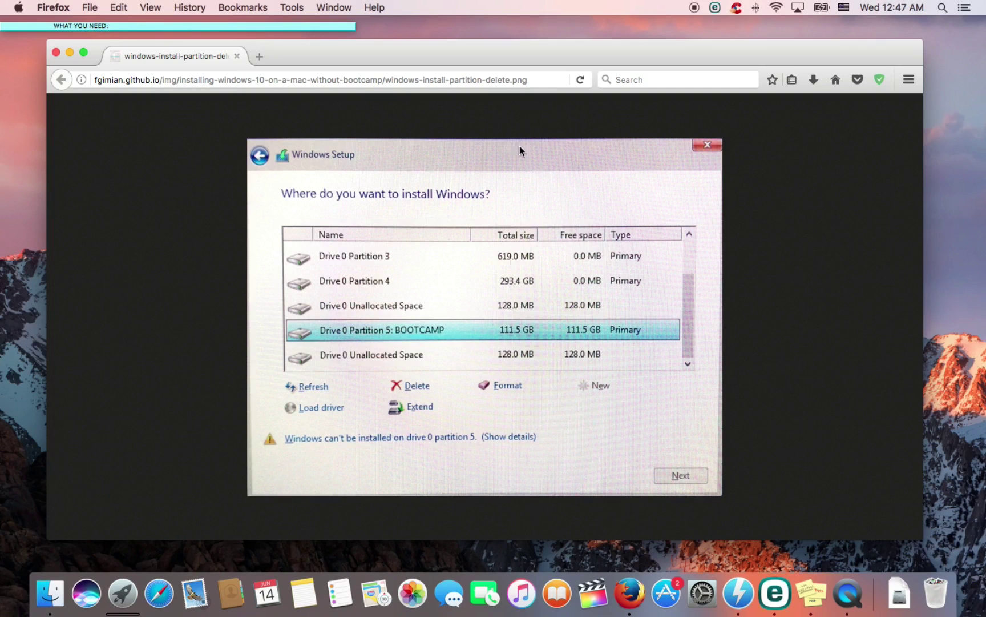
{"action": "double_click", "coordinate": [492, 47]}
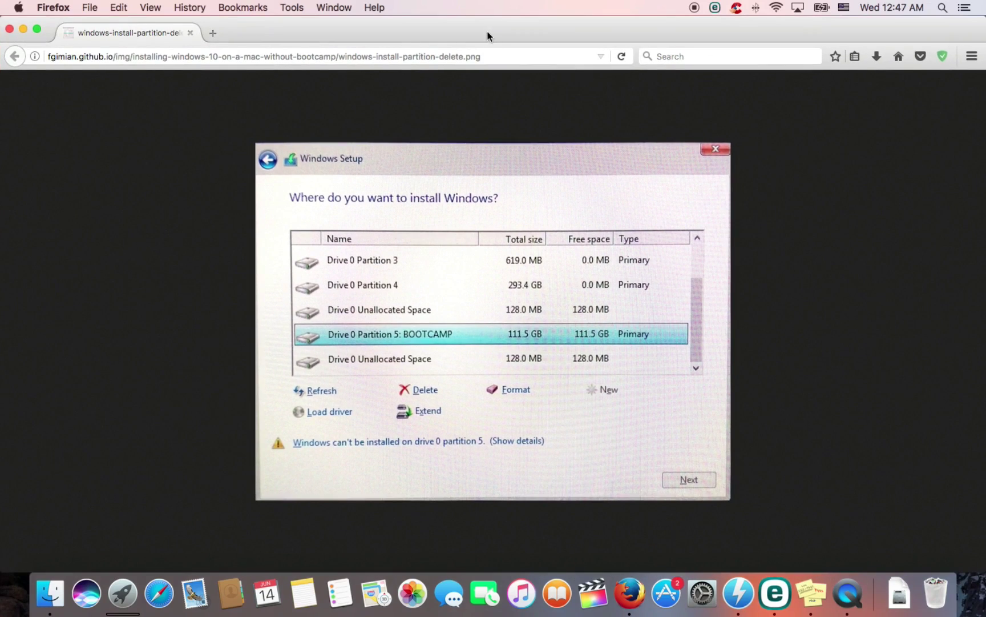
{"action": "double_click", "coordinate": [427, 32]}
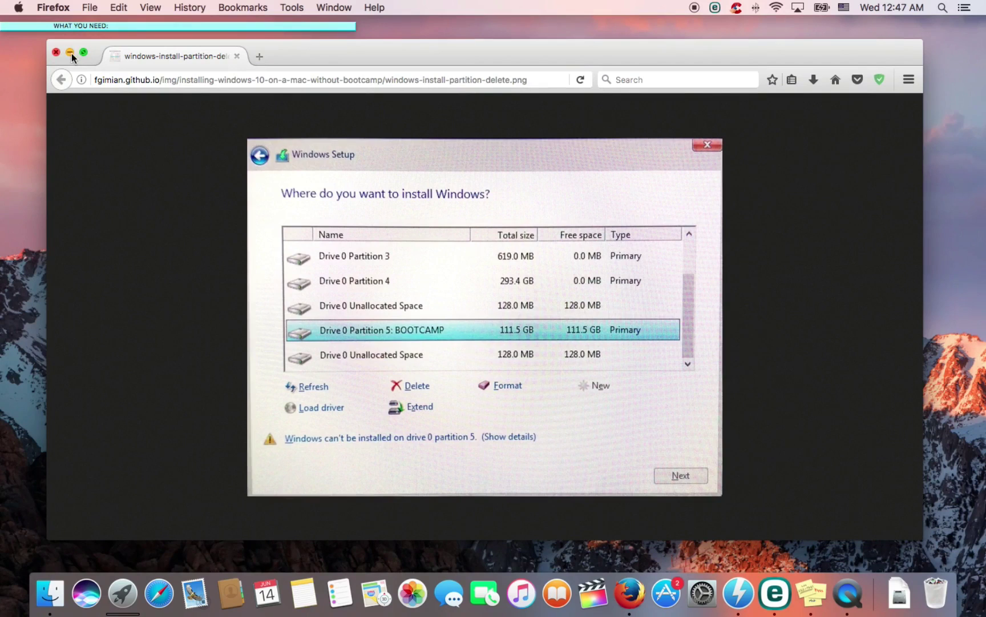
{"action": "left_click", "coordinate": [70, 52]}
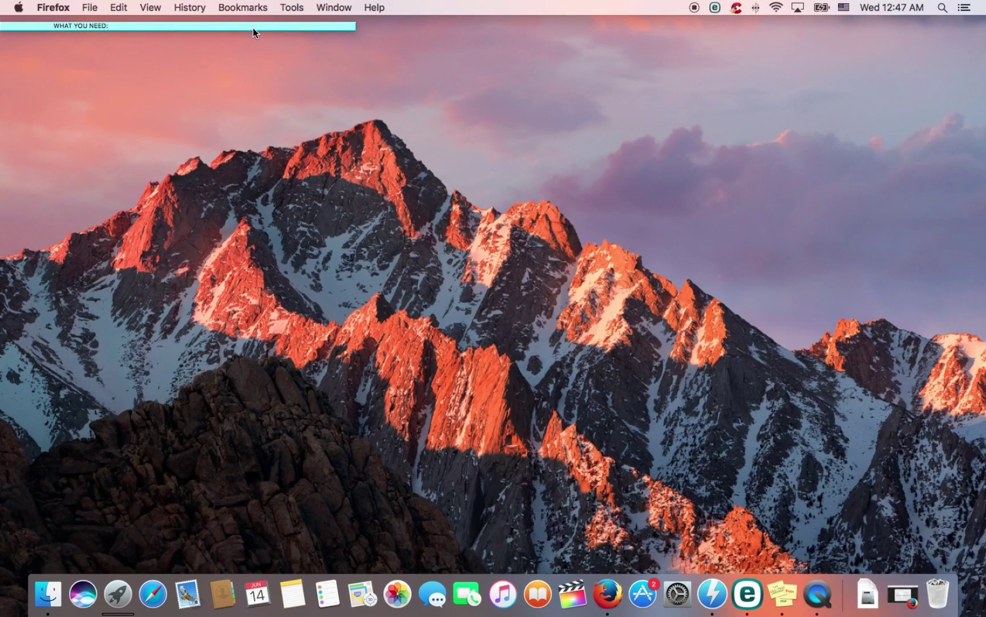
{"action": "double_click", "coordinate": [252, 28]}
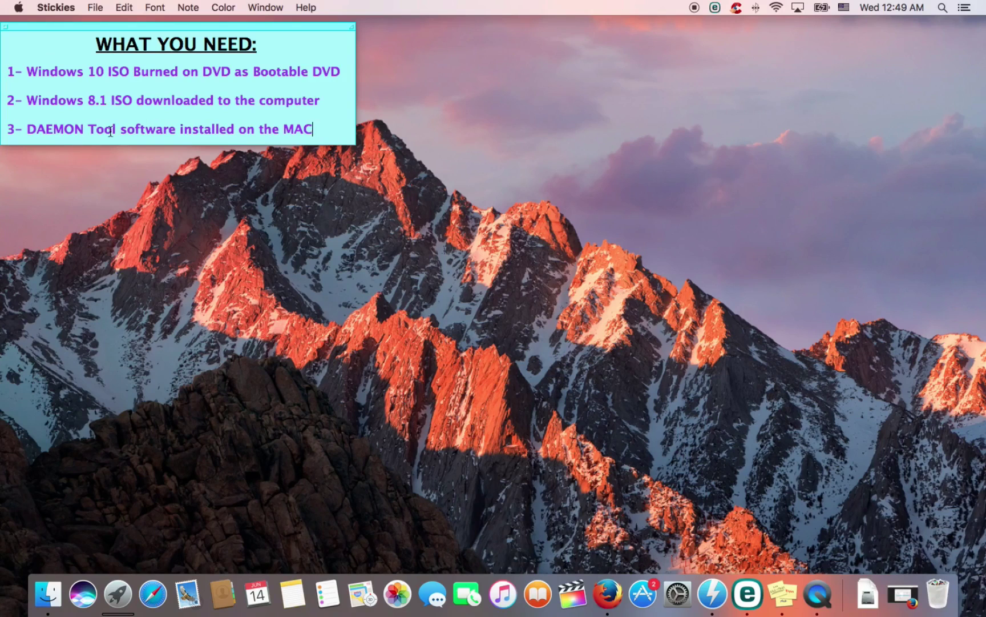
Check the Downloads folder contents and collapse the requirements sticky note
{"action": "left_click", "coordinate": [868, 595]}
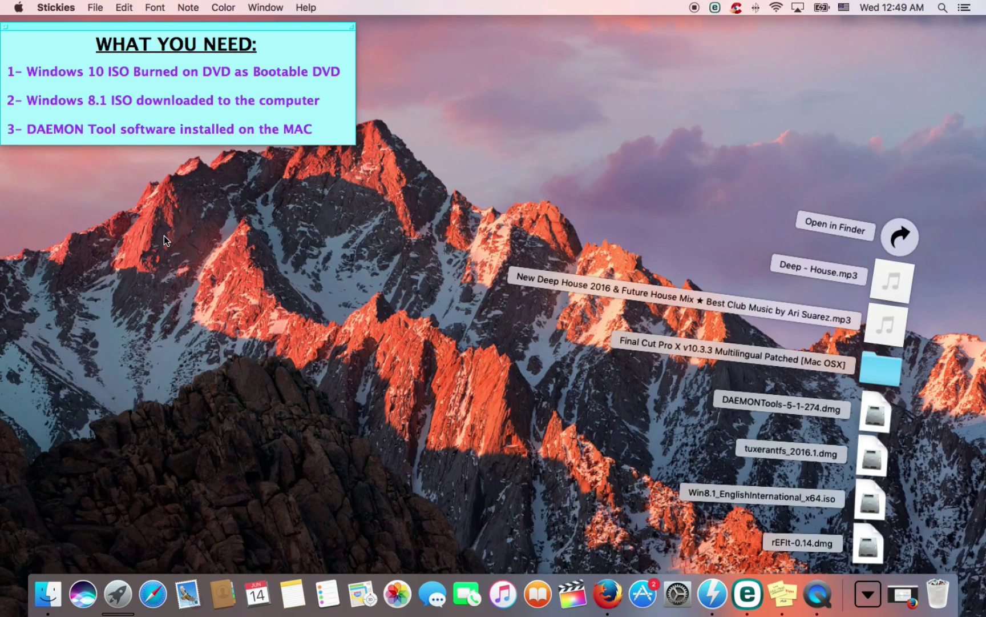
{"action": "left_click", "coordinate": [297, 260]}
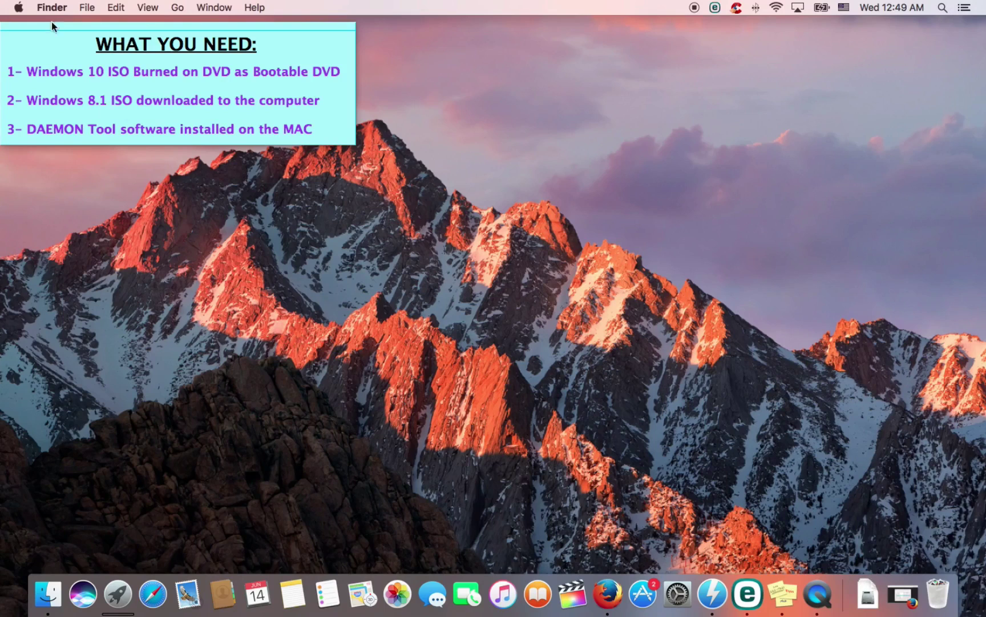
{"action": "left_click", "coordinate": [249, 26]}
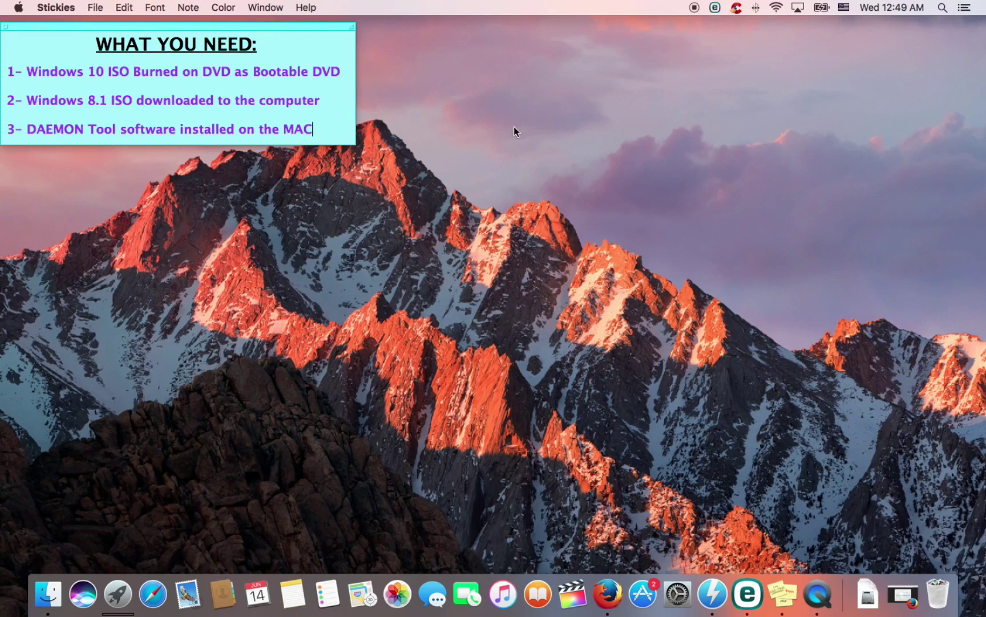
{"action": "double_click", "coordinate": [236, 26]}
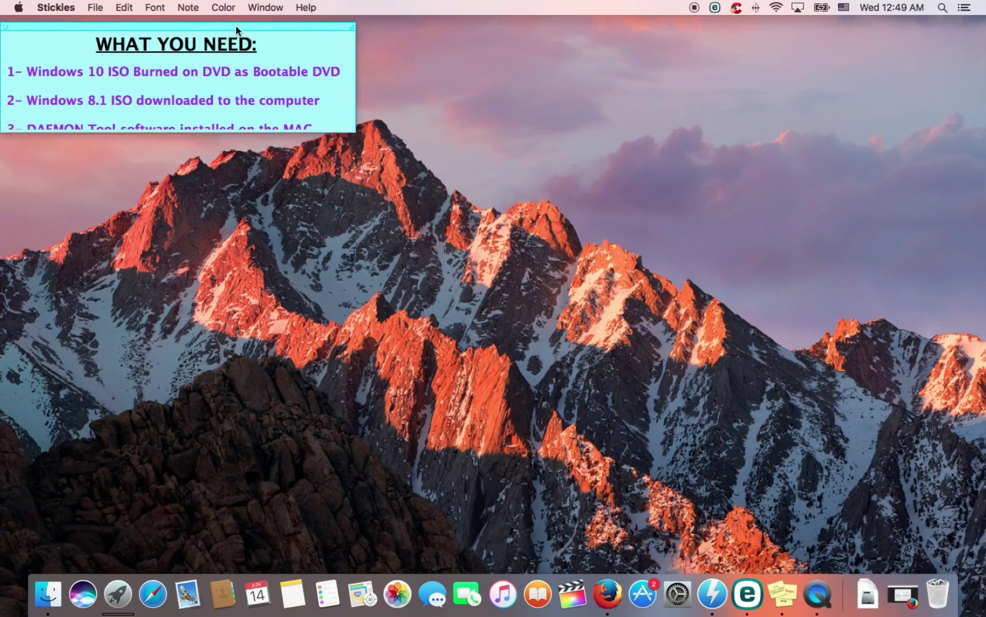
Confirm in About This Mac that the machine is a 15-inch, Late 2011 MacBook Pro
{"action": "left_click", "coordinate": [23, 9]}
{"action": "left_click", "coordinate": [36, 24]}
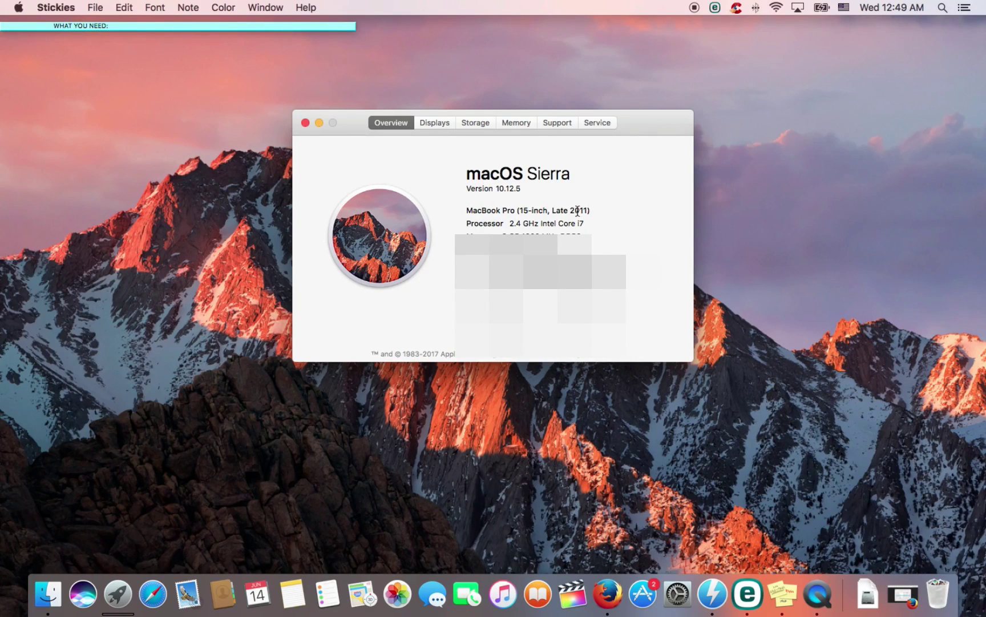
{"action": "left_click_drag", "start_coordinate": [520, 211], "coordinate": [589, 211]}
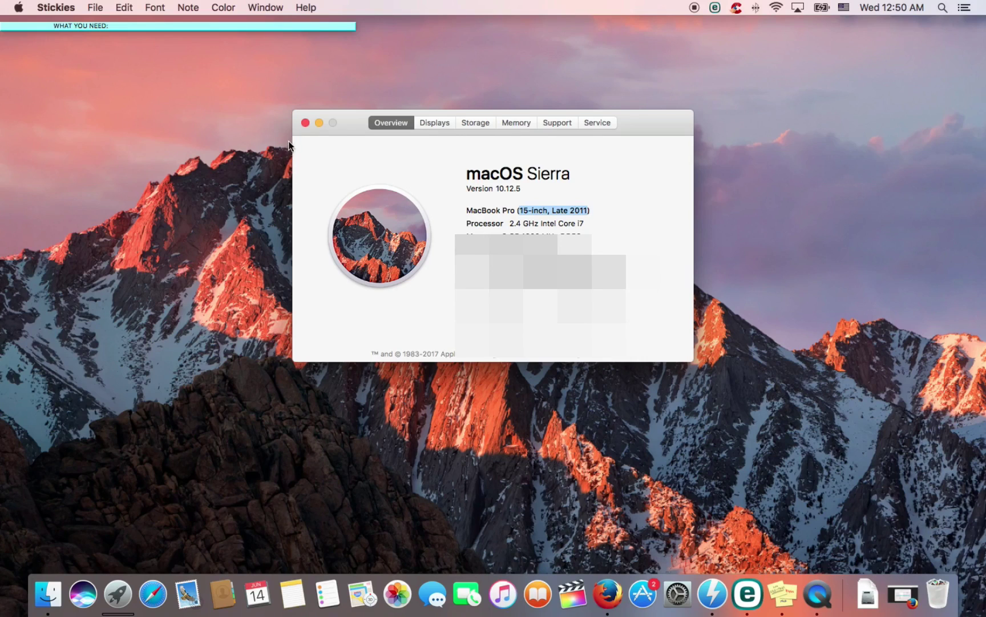
{"action": "left_click", "coordinate": [305, 123]}
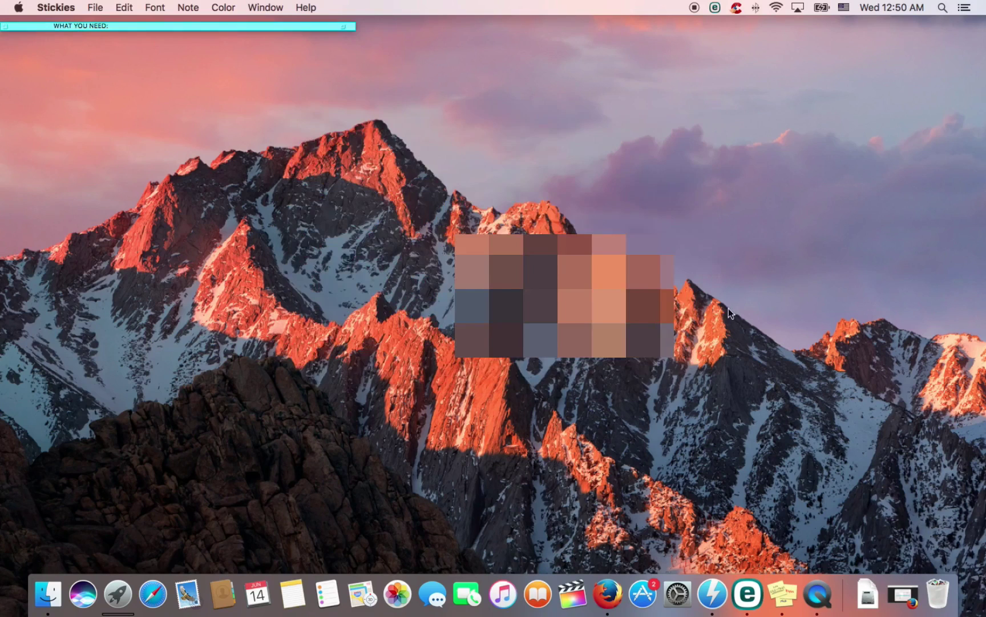
Launch Boot Camp Assistant through a Spotlight search for 'boot', then quit it
{"action": "left_click", "coordinate": [943, 8]}
{"action": "type", "text": "boot"}
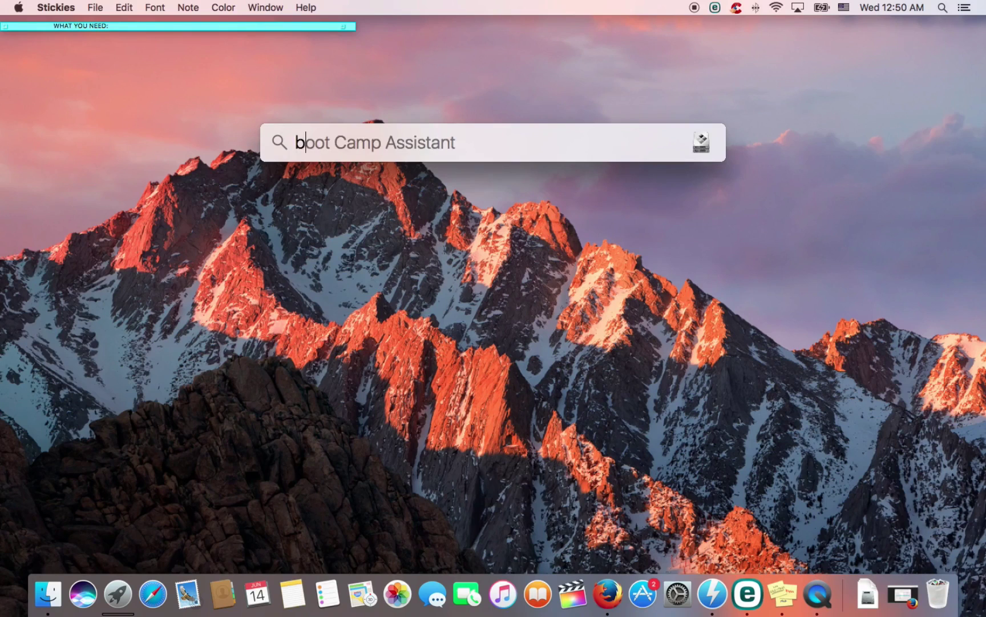
{"action": "key", "text": "Right"}
{"action": "key", "text": "Return"}
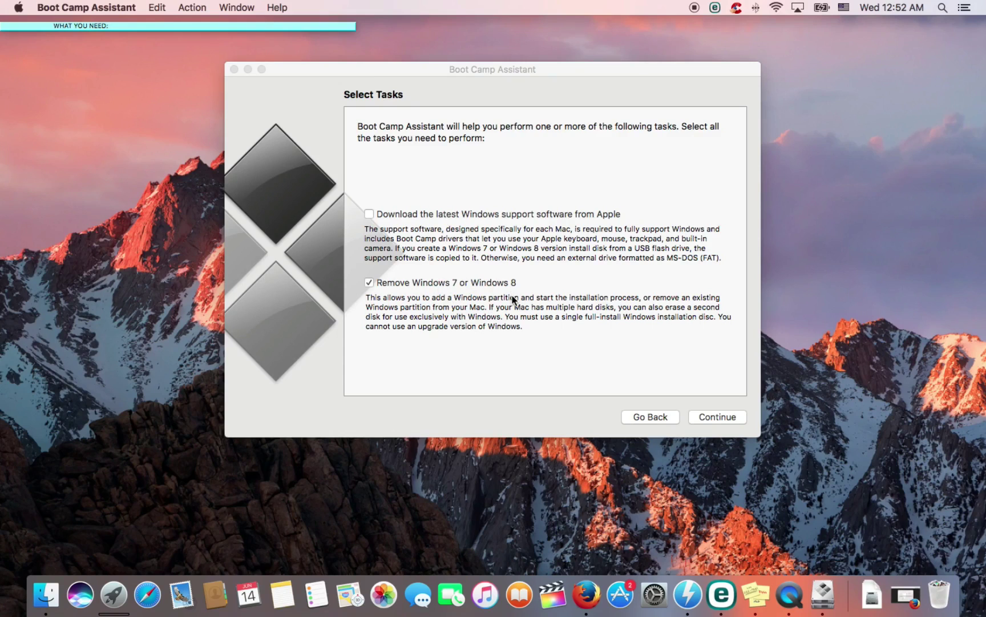
{"action": "left_click", "coordinate": [517, 285]}
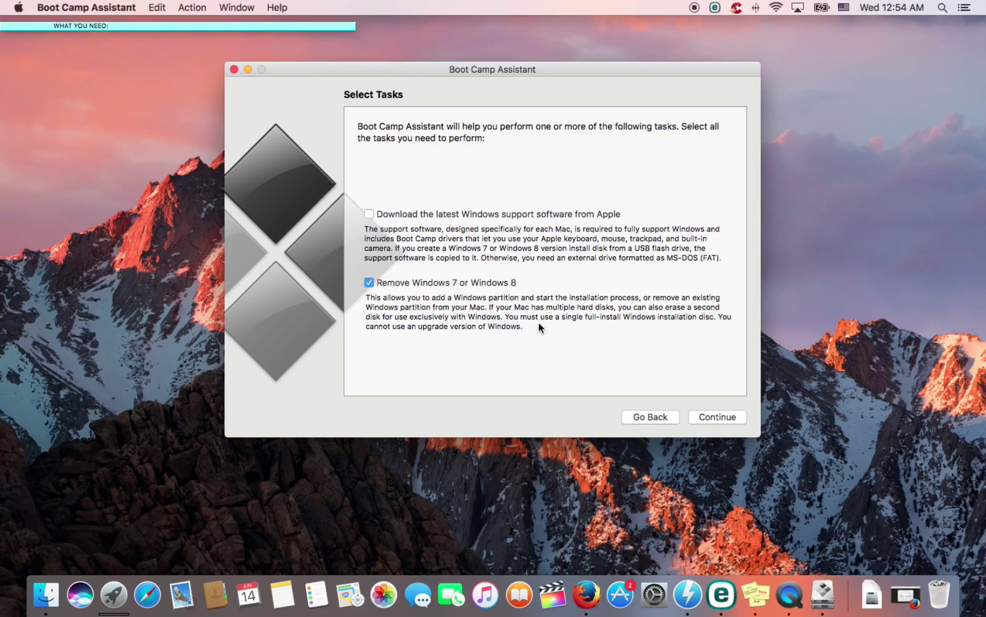
{"action": "left_click", "coordinate": [234, 69]}
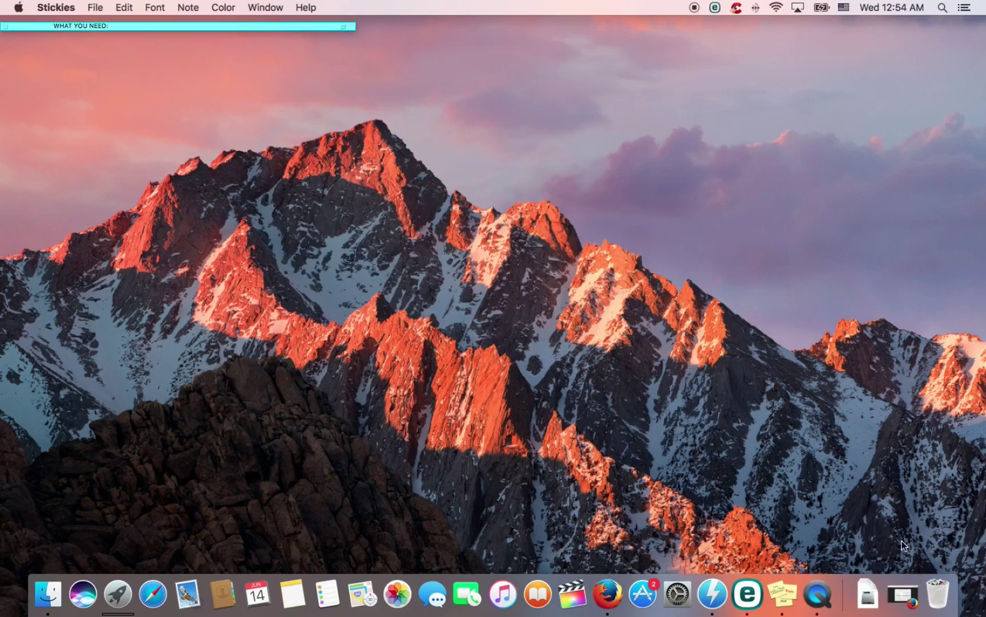
Open DAEMON Tools and remove the Win8.1 ISO from its image list
{"action": "left_click", "coordinate": [714, 595]}
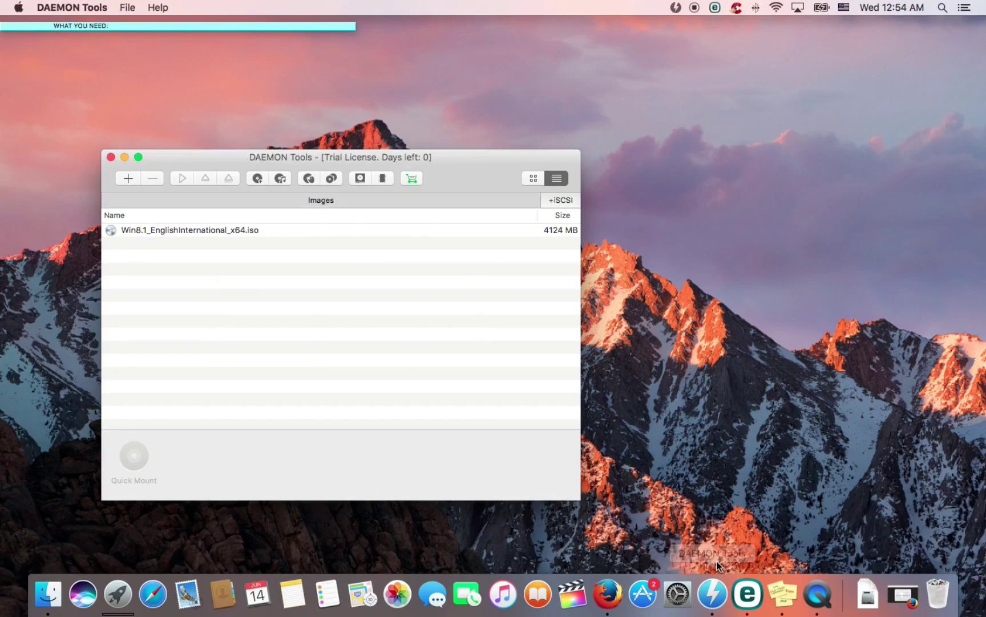
{"action": "left_click", "coordinate": [226, 230]}
{"action": "right_click", "coordinate": [226, 230]}
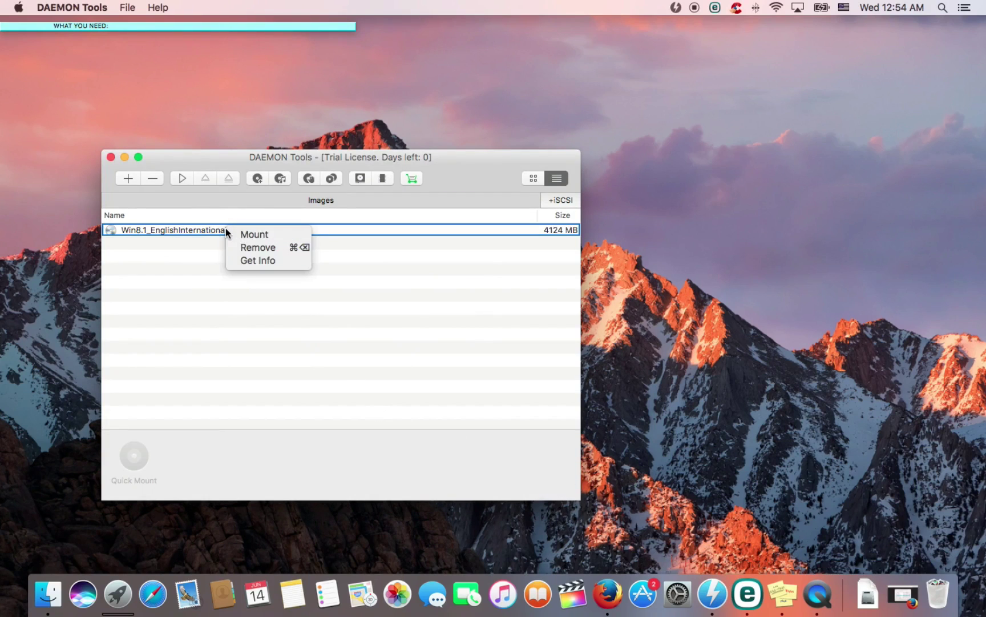
{"action": "left_click", "coordinate": [251, 248]}
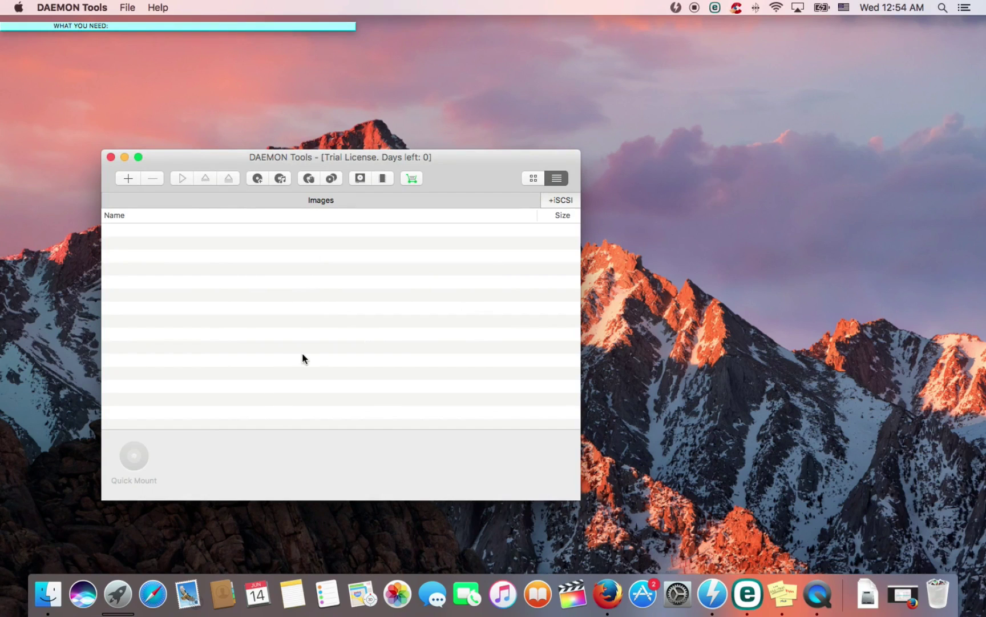
Re-add Win8.1_EnglishInternational_x64.iso from Downloads and bring up its Mount option
{"action": "left_click", "coordinate": [868, 594]}
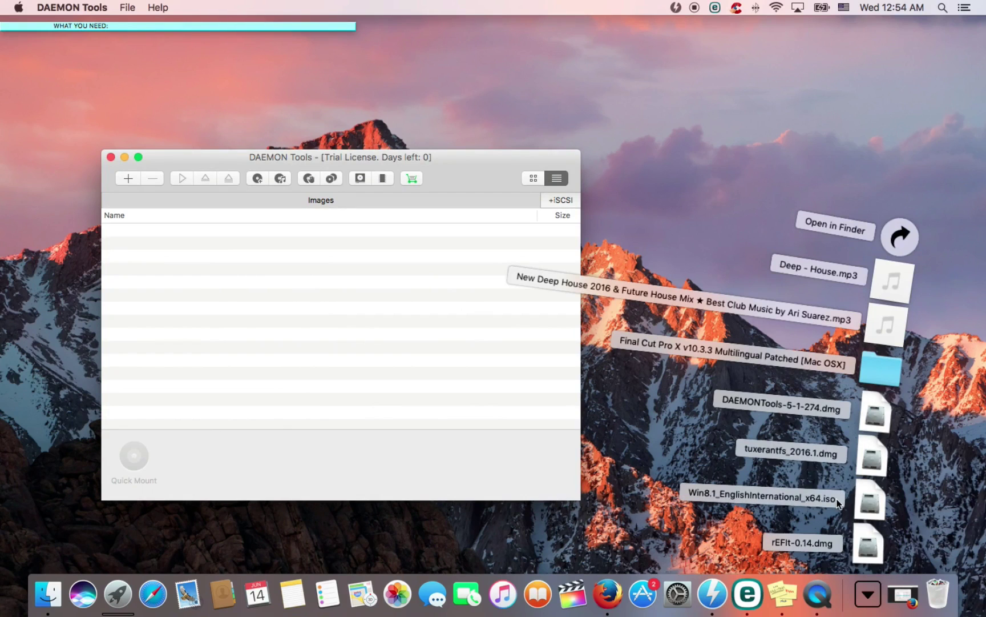
{"action": "left_click", "coordinate": [462, 369]}
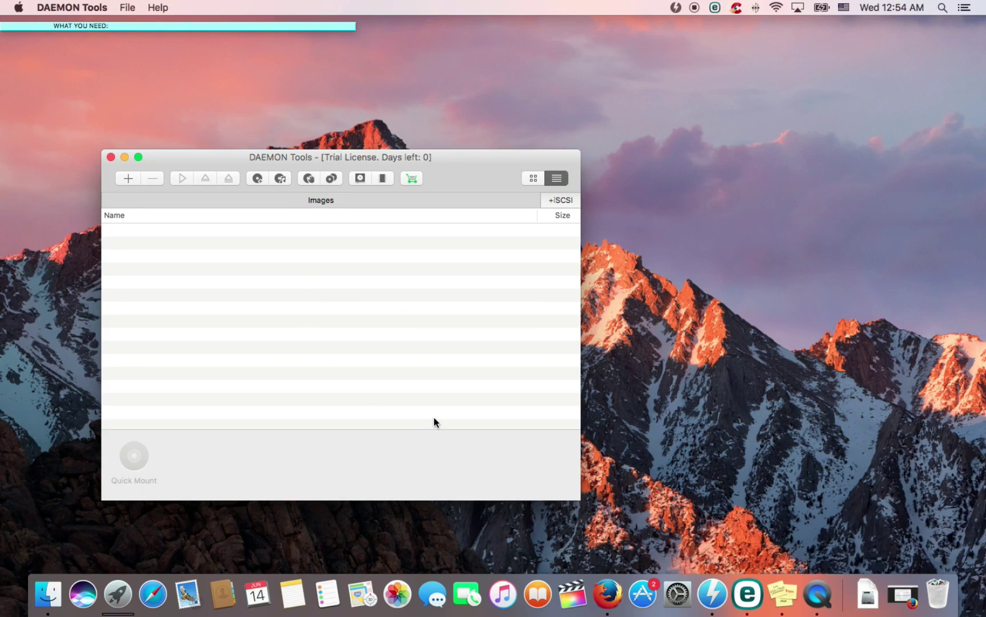
{"action": "left_click", "coordinate": [127, 177]}
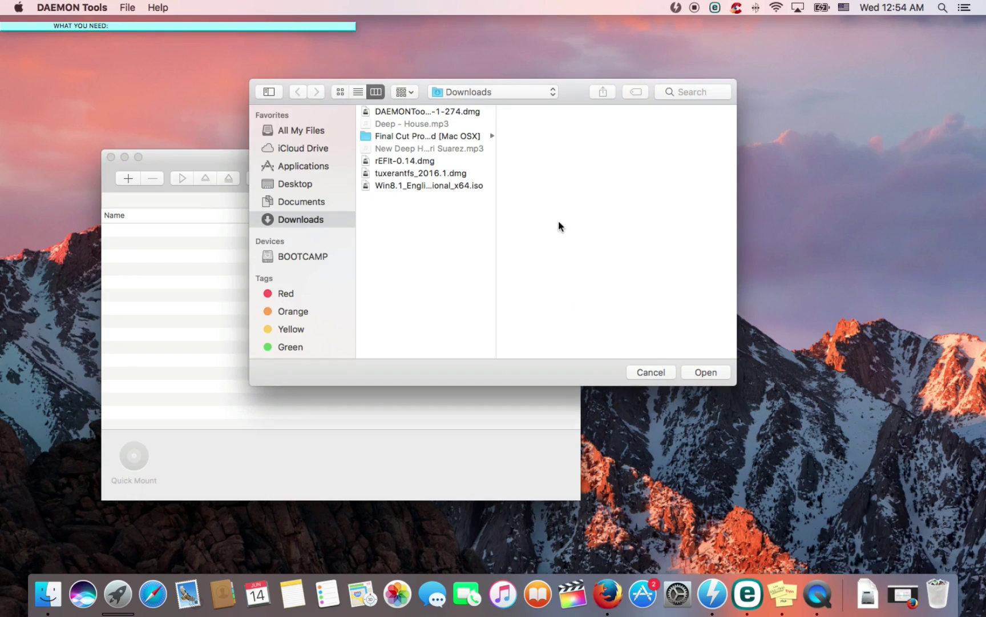
{"action": "double_click", "coordinate": [404, 187]}
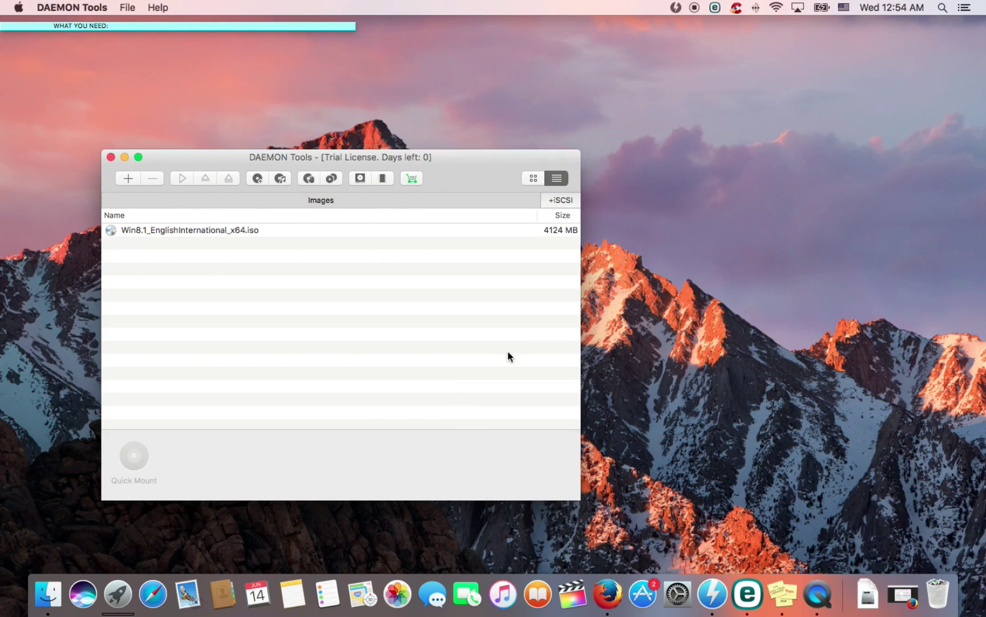
{"action": "right_click", "coordinate": [201, 231]}
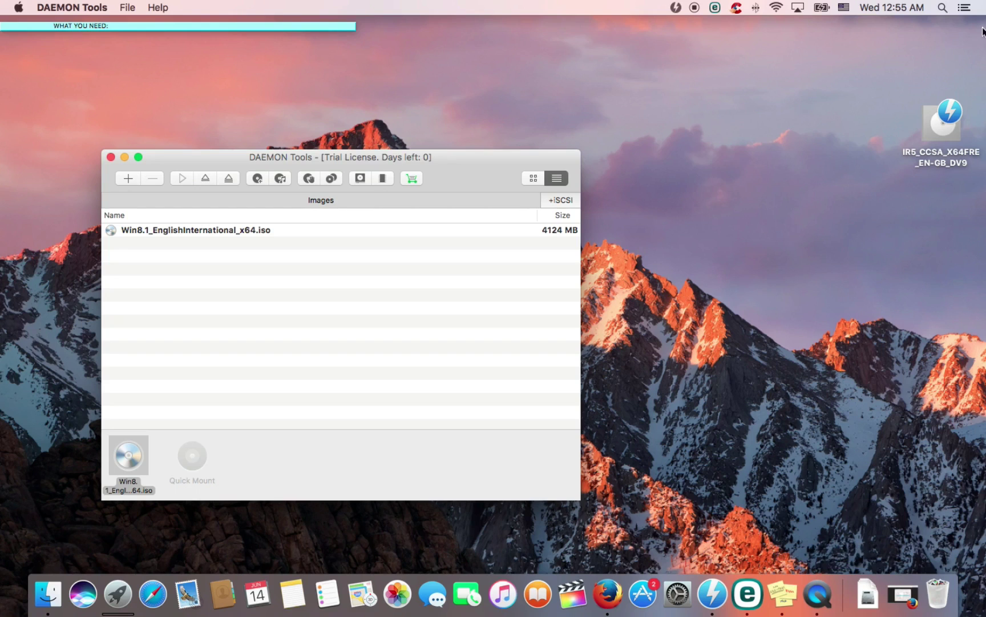
Search Spotlight for 'boot' to find Boot Camp Assistant, then close the search panel
{"action": "left_click", "coordinate": [942, 8]}
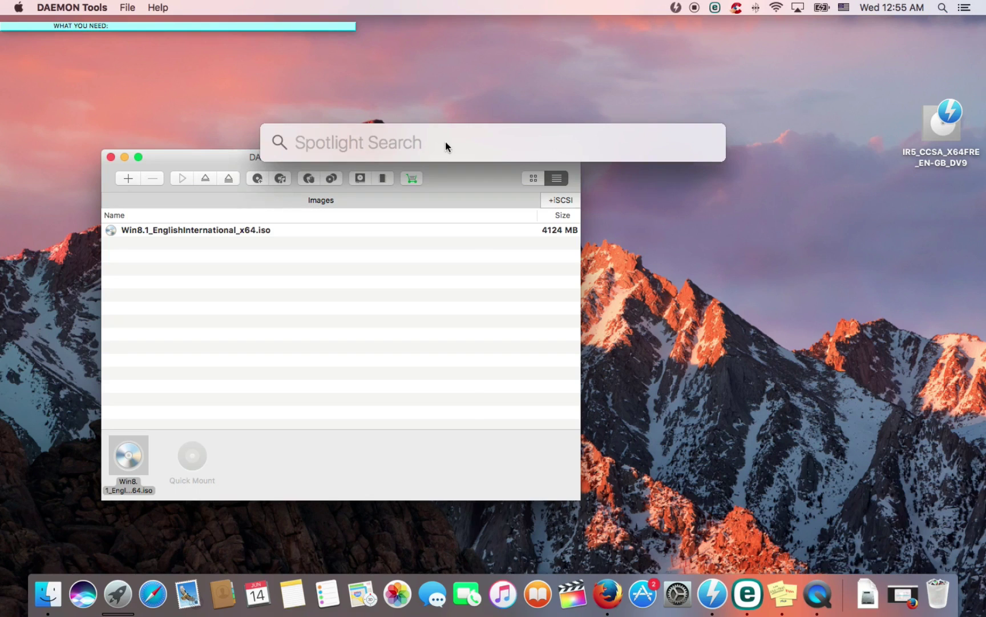
{"action": "type", "text": "boot"}
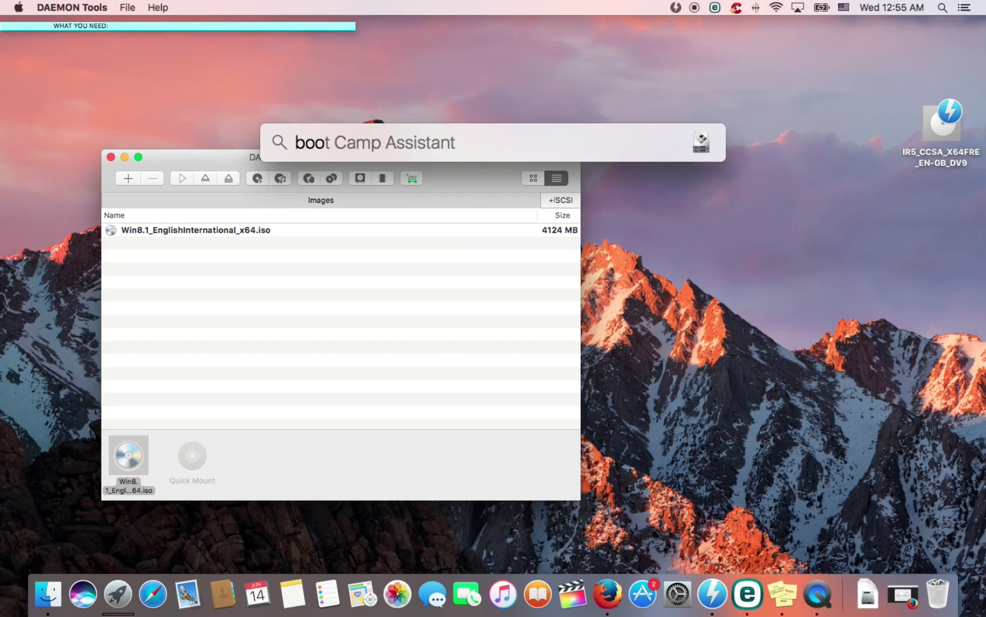
{"action": "key", "text": "Right"}
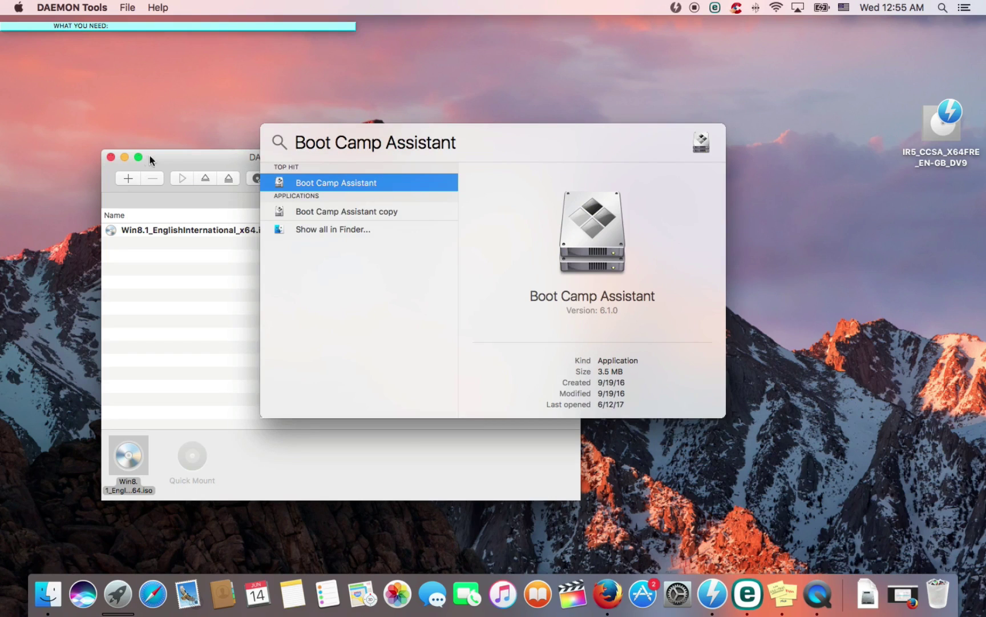
{"action": "left_click", "coordinate": [170, 162]}
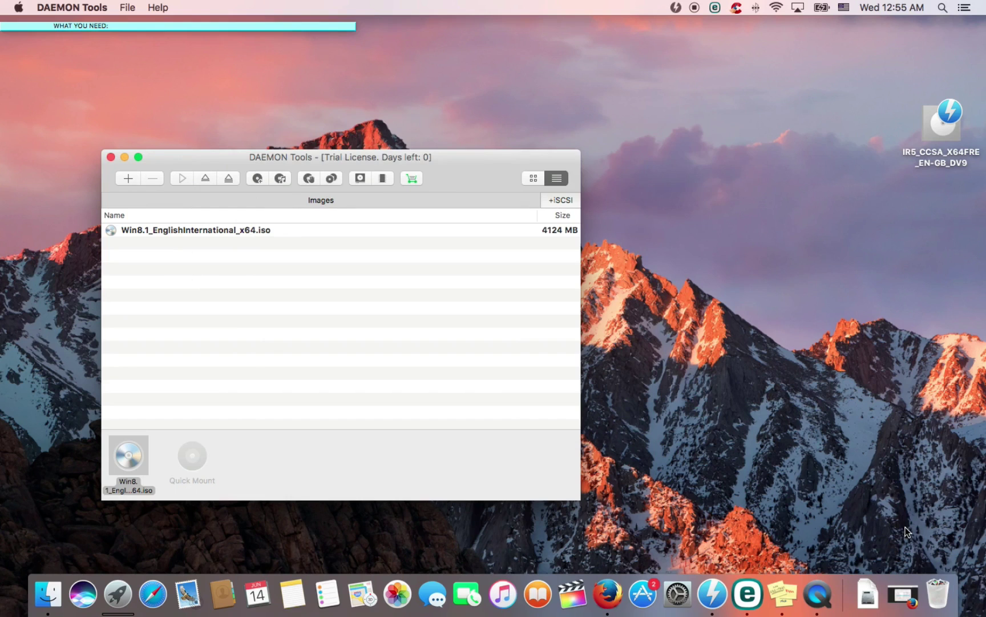
Start Boot Camp Assistant from Spotlight and continue past the Introduction to Select Tasks
{"action": "left_click", "coordinate": [942, 8]}
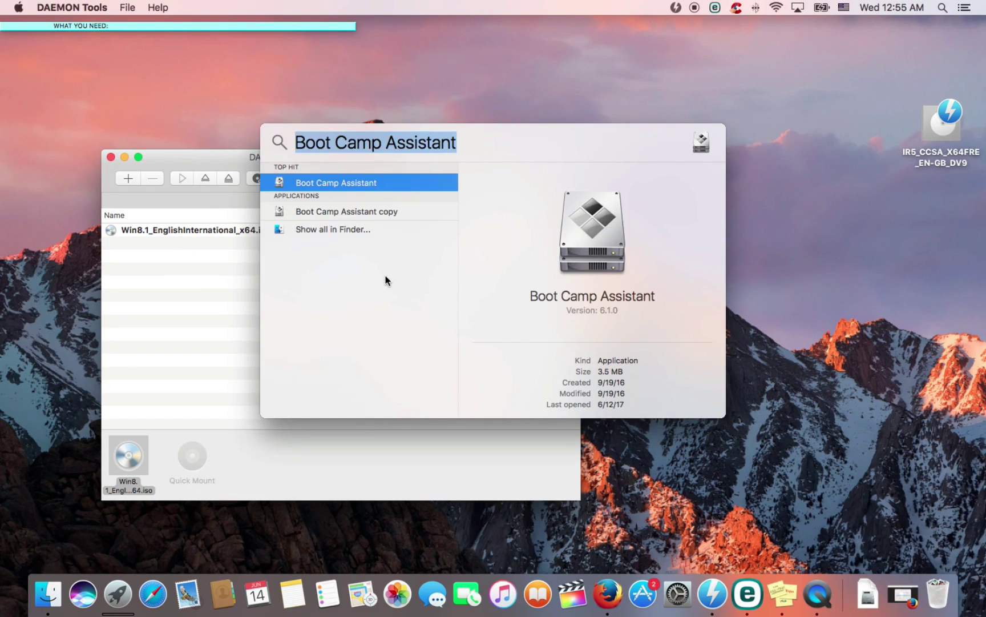
{"action": "key", "text": "Return"}
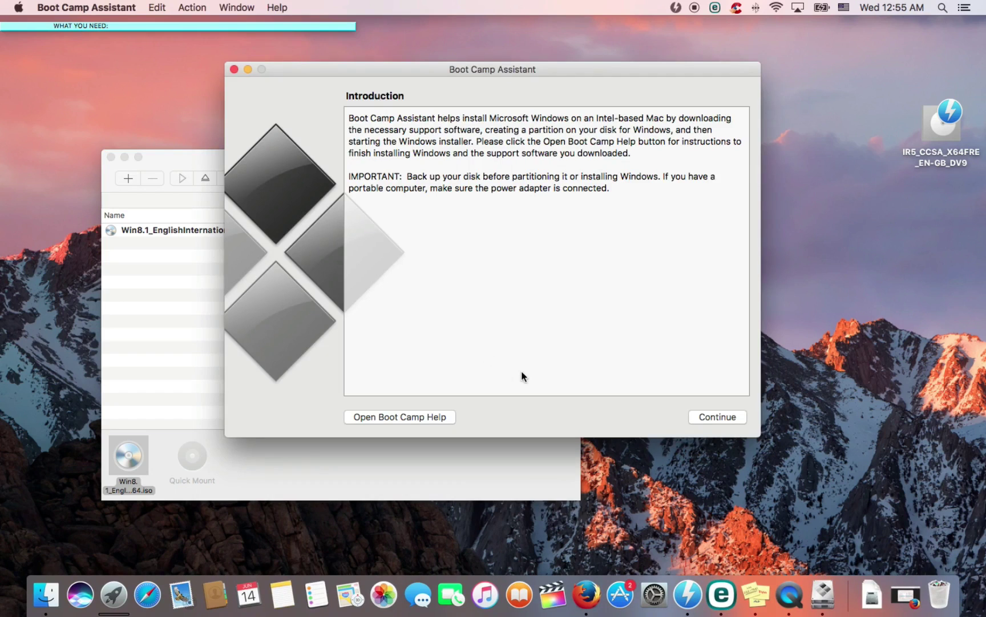
{"action": "left_click", "coordinate": [723, 417]}
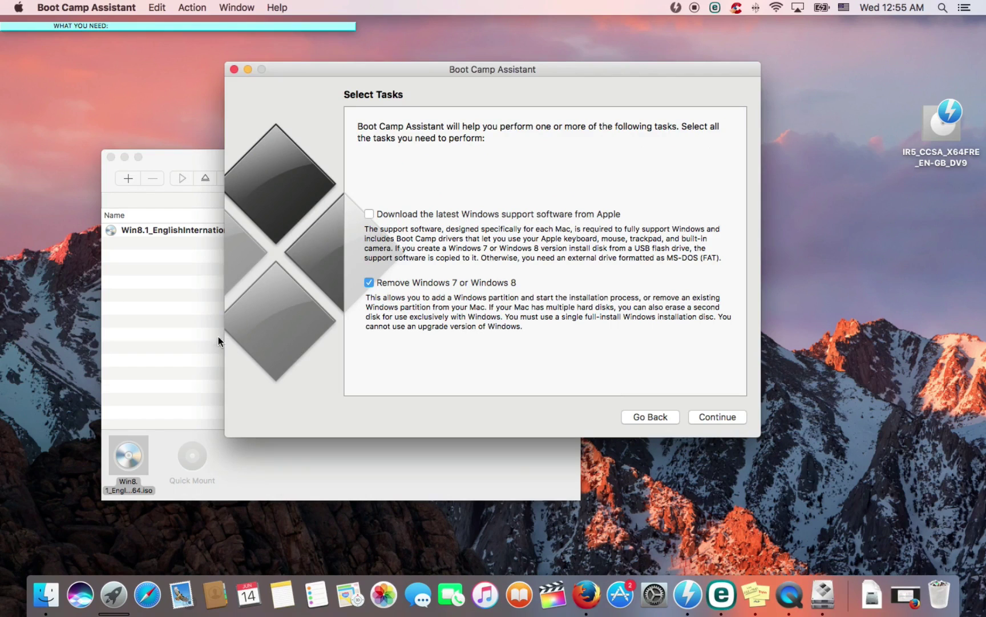
{"action": "left_click", "coordinate": [185, 312]}
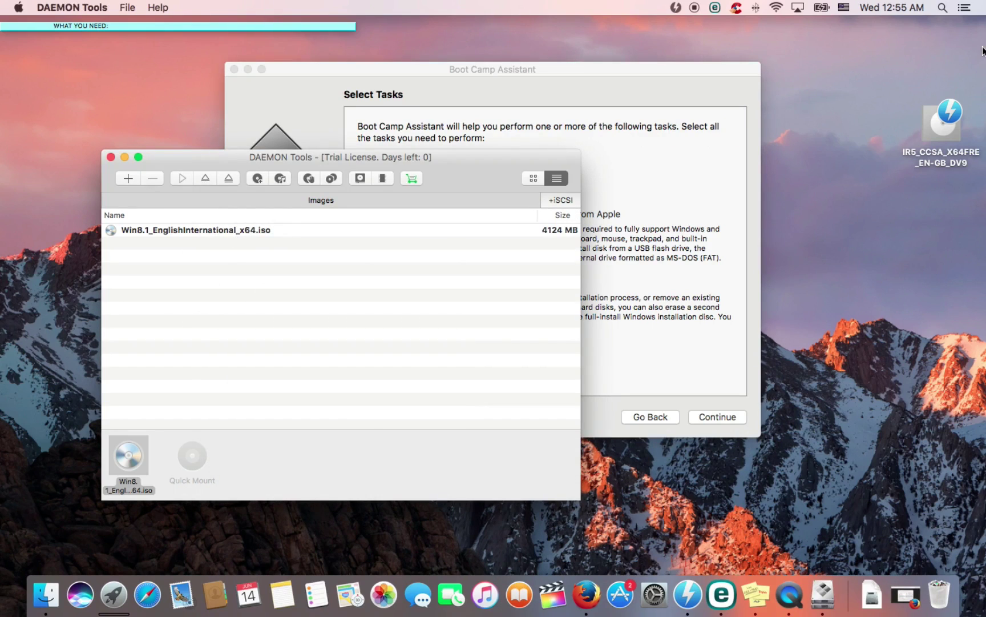
Compare Boot Camp Assistant and DAEMON Tools, then view the 0.jpg 'No bootable device' photo
{"action": "left_click", "coordinate": [685, 102]}
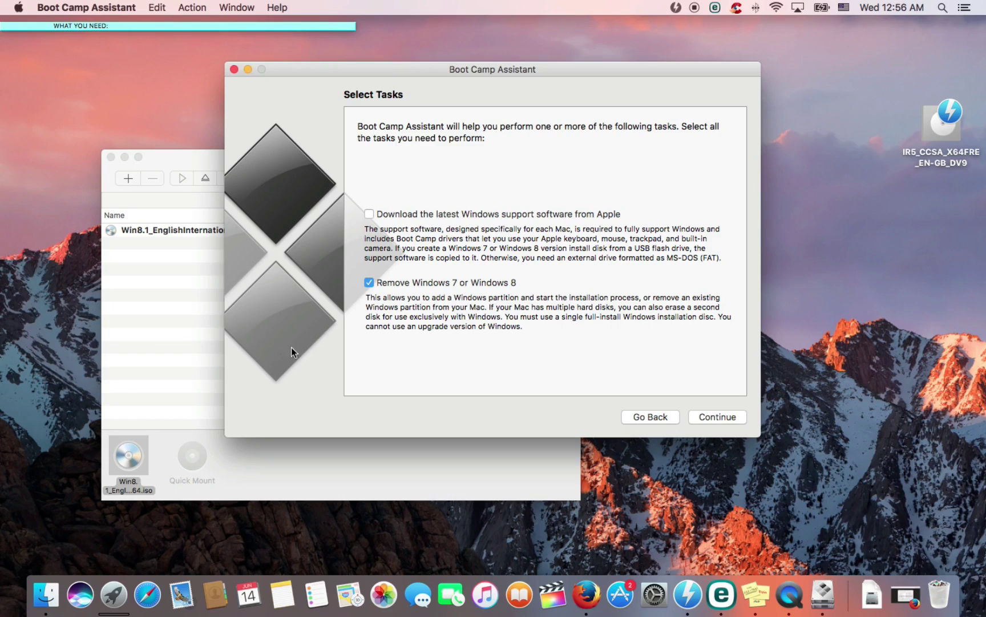
{"action": "left_click", "coordinate": [127, 329]}
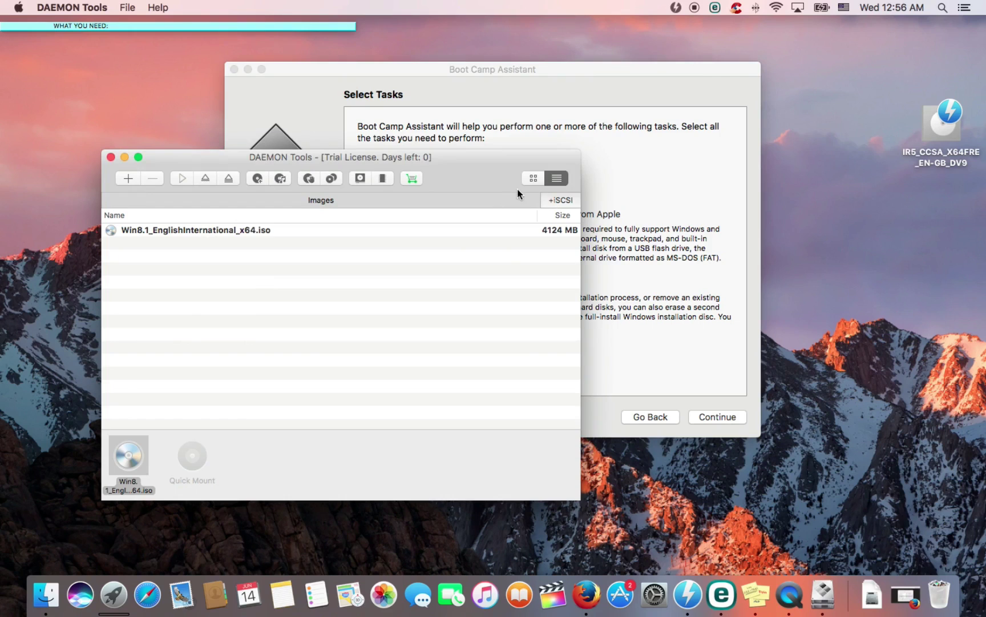
{"action": "left_click", "coordinate": [565, 111]}
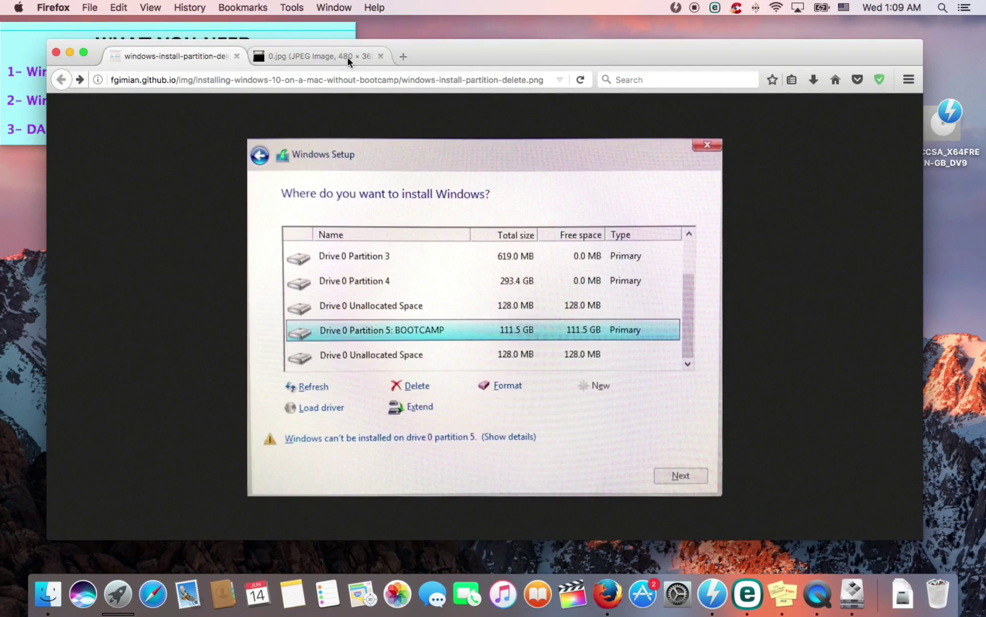
{"action": "left_click", "coordinate": [348, 57]}
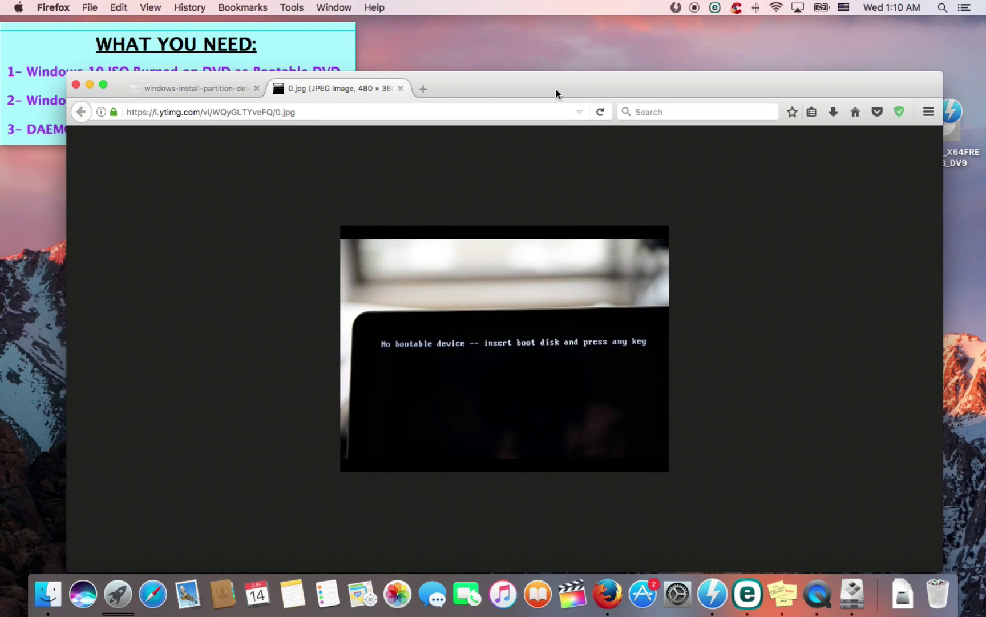
Move the Firefox window aside so Boot Camp Assistant's Select Tasks page comes forward
{"action": "left_click_drag", "start_coordinate": [555, 92], "coordinate": [554, 158]}
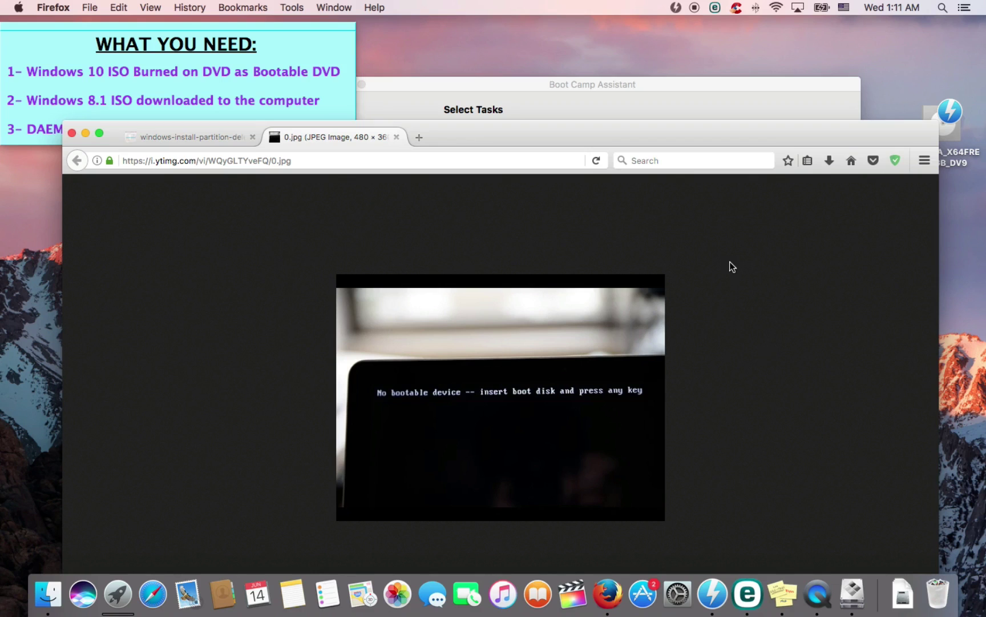
{"action": "left_click_drag", "start_coordinate": [718, 139], "coordinate": [703, 51]}
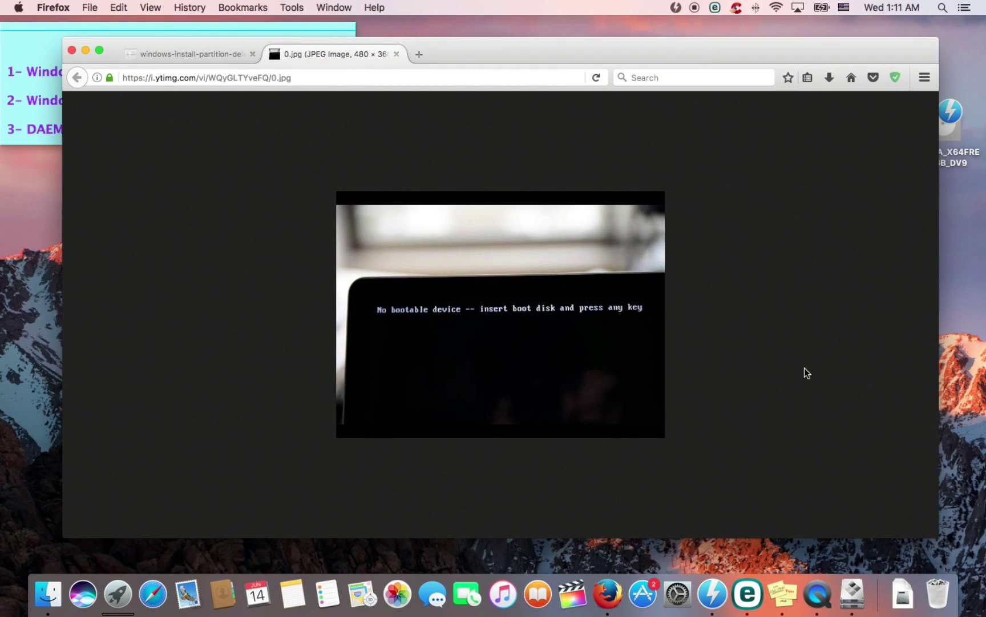
{"action": "mouse_move", "coordinate": [599, 46]}
{"action": "left_mouse_down"}
{"action": "mouse_move", "coordinate": [600, 163]}
{"action": "mouse_move", "coordinate": [613, 221]}
{"action": "mouse_move", "coordinate": [605, 65]}
{"action": "left_mouse_up"}
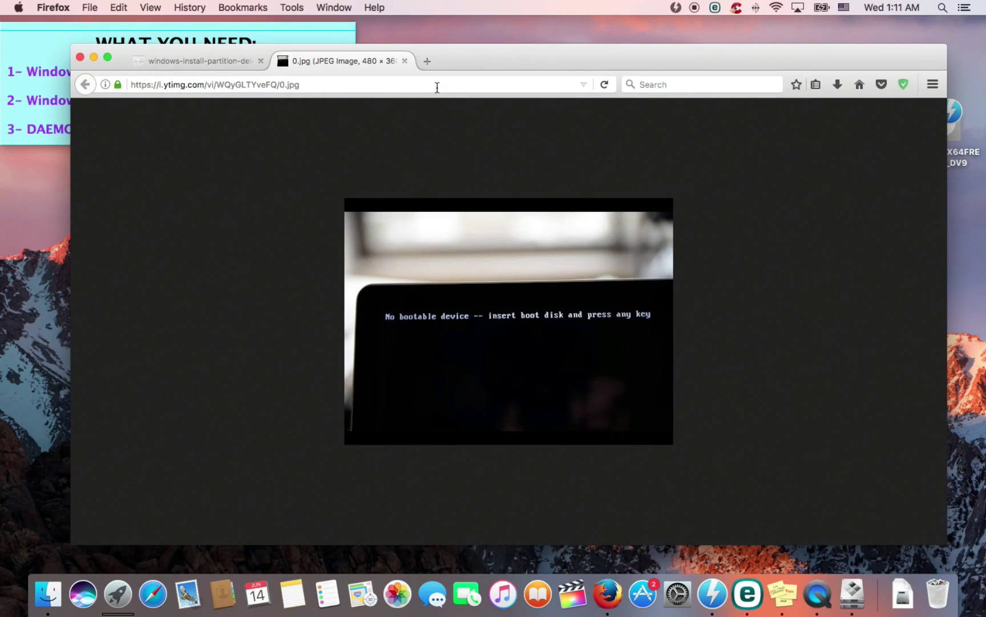
{"action": "left_click_drag", "start_coordinate": [532, 62], "coordinate": [557, 271]}
{"action": "left_click", "coordinate": [623, 181]}
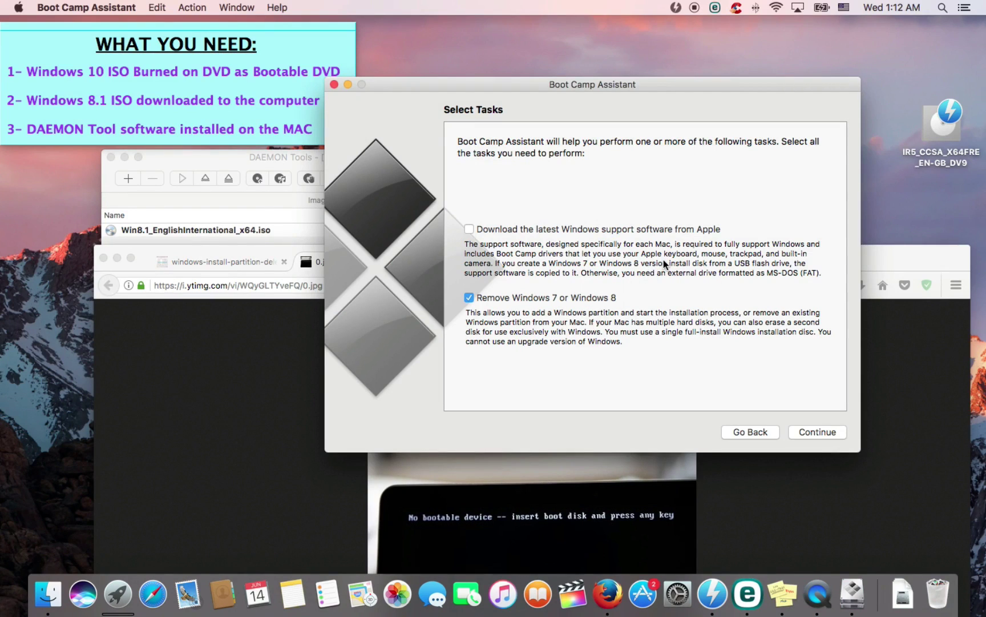
Google 'bootcamp 5.1' and open Apple's Boot Camp Support Software result in a new tab
{"action": "left_click", "coordinate": [884, 270]}
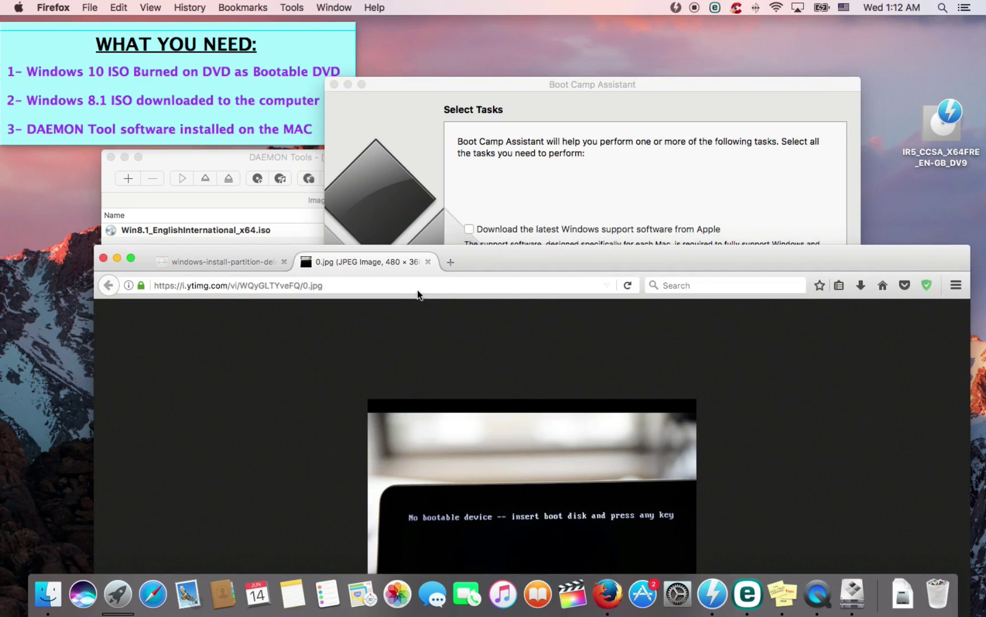
{"action": "left_click_drag", "start_coordinate": [417, 292], "coordinate": [394, 155]}
{"action": "left_click", "coordinate": [489, 149]}
{"action": "type", "text": "boo"}
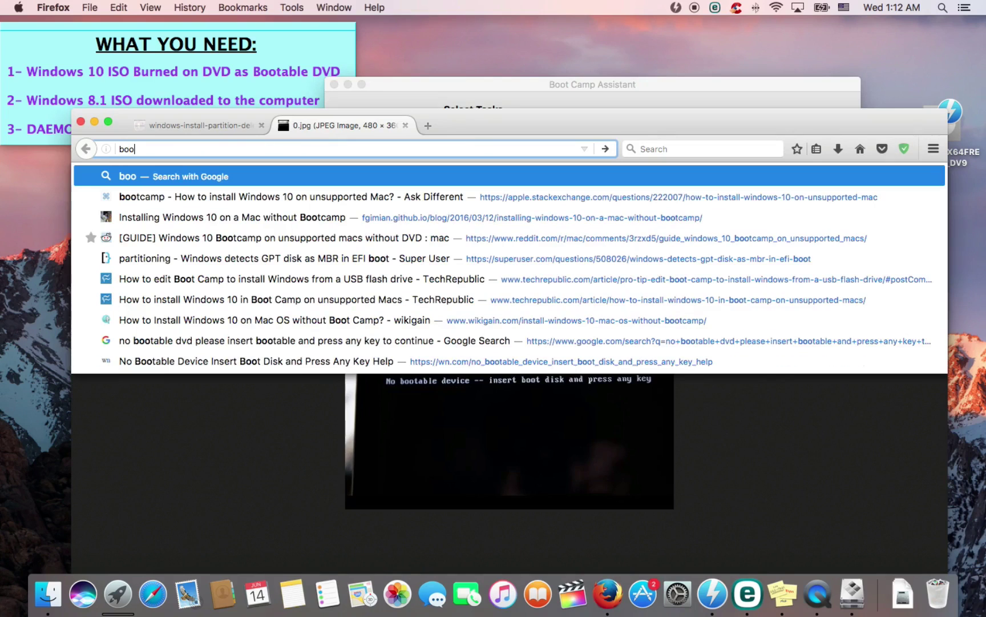
{"action": "type", "text": "tcamp "}
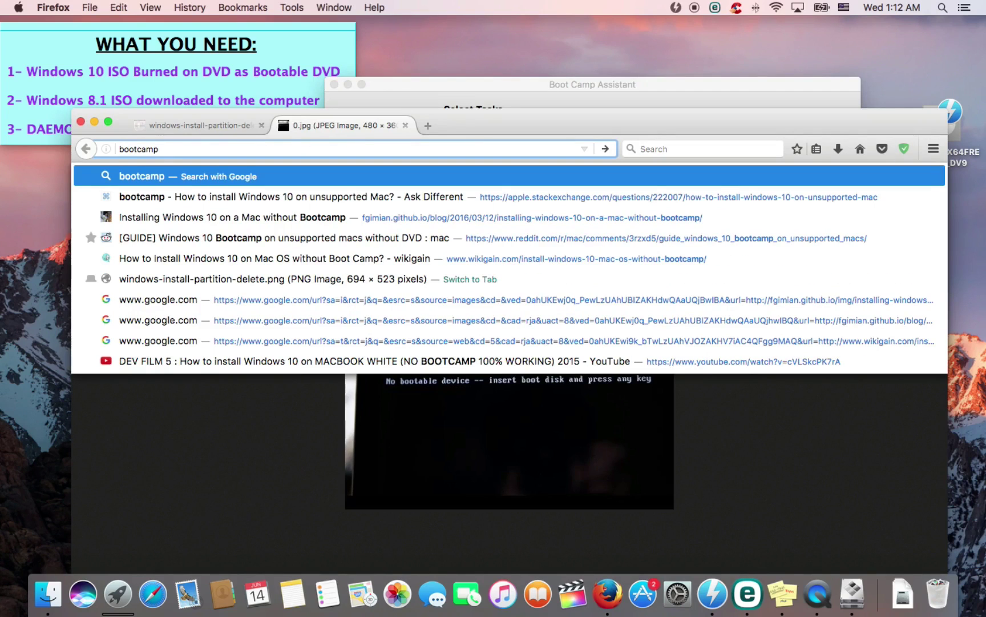
{"action": "type", "text": "5.1"}
{"action": "key", "text": "Return"}
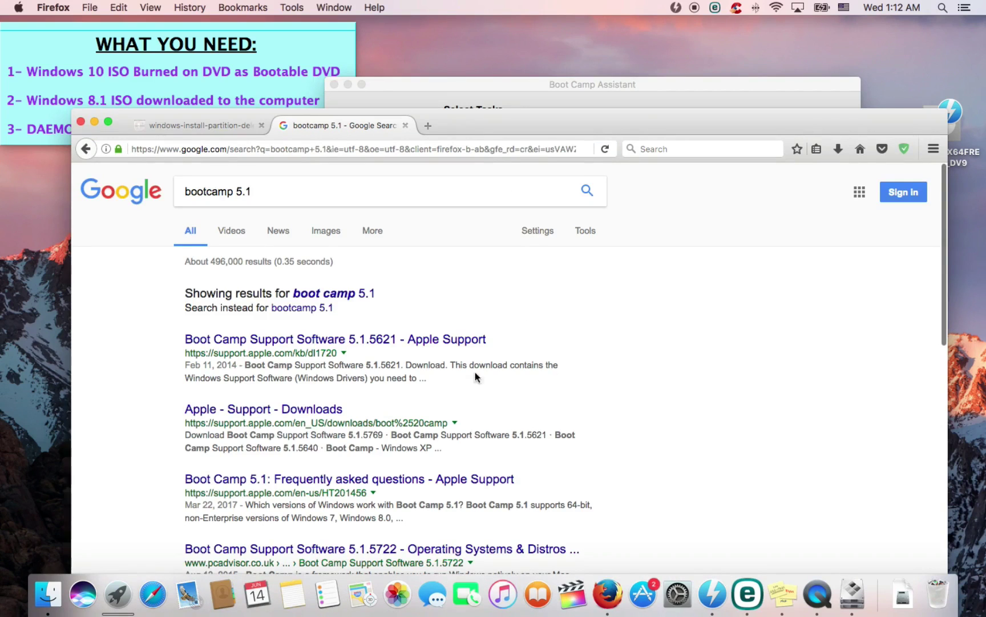
{"action": "right_click", "coordinate": [353, 345]}
{"action": "left_click", "coordinate": [378, 347]}
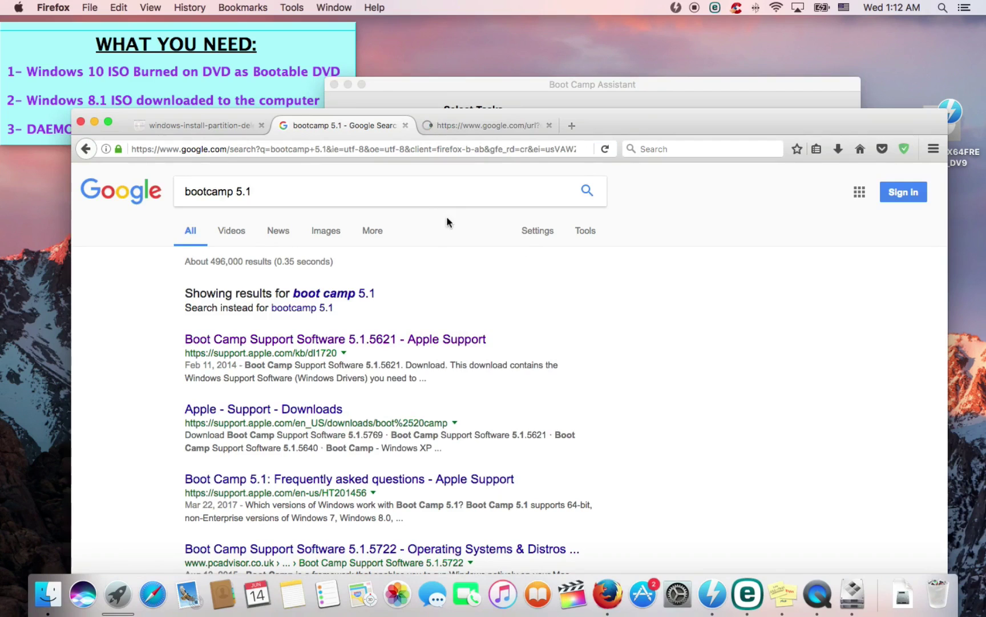
{"action": "left_click", "coordinate": [486, 127]}
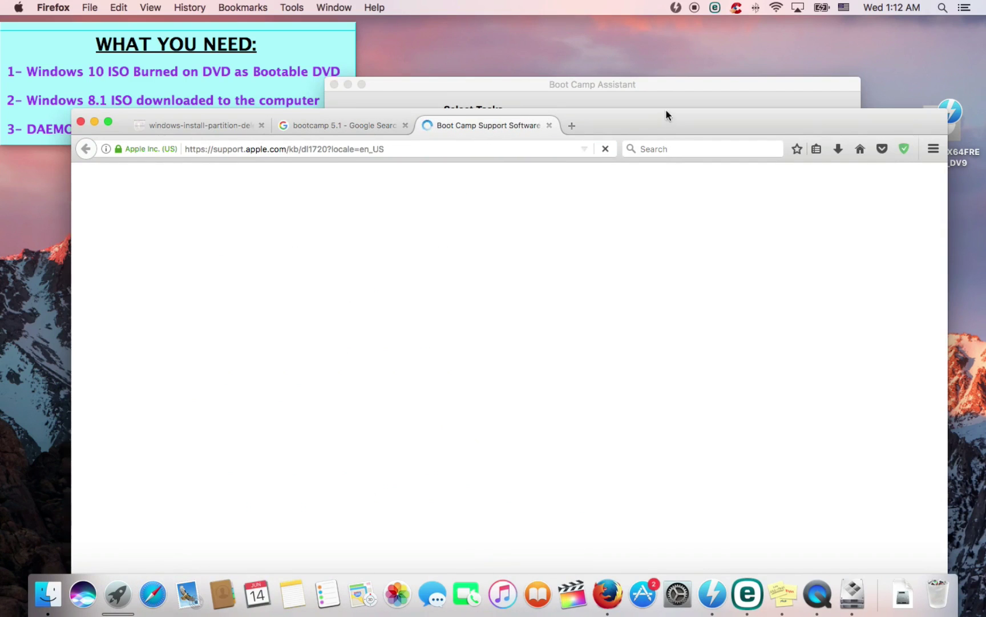
{"action": "left_click_drag", "start_coordinate": [664, 114], "coordinate": [659, 55]}
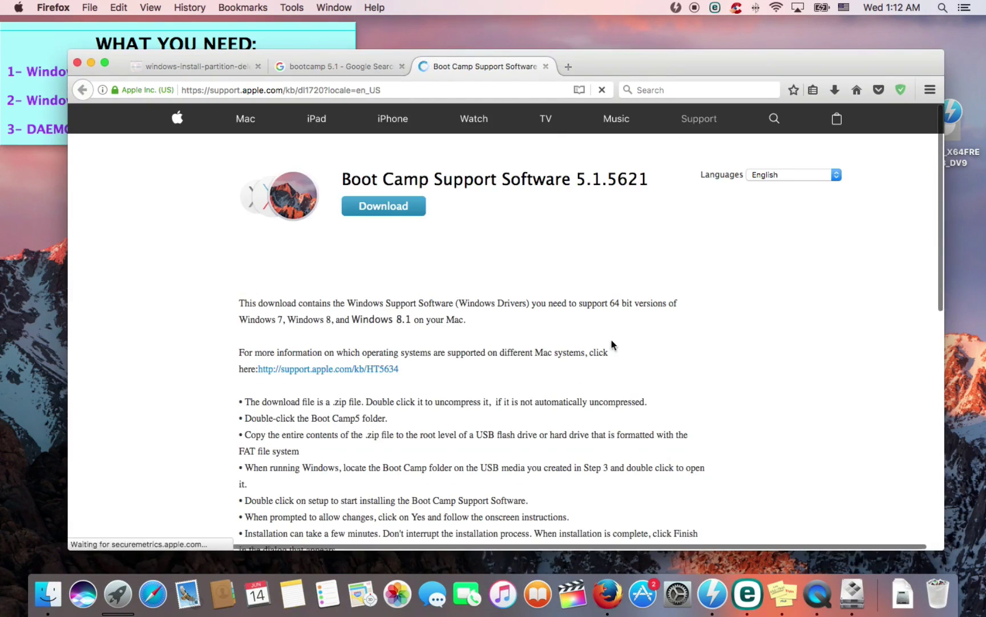
{"action": "scroll", "coordinate": [563, 357], "scroll_direction": "down", "scroll_amount": 3}
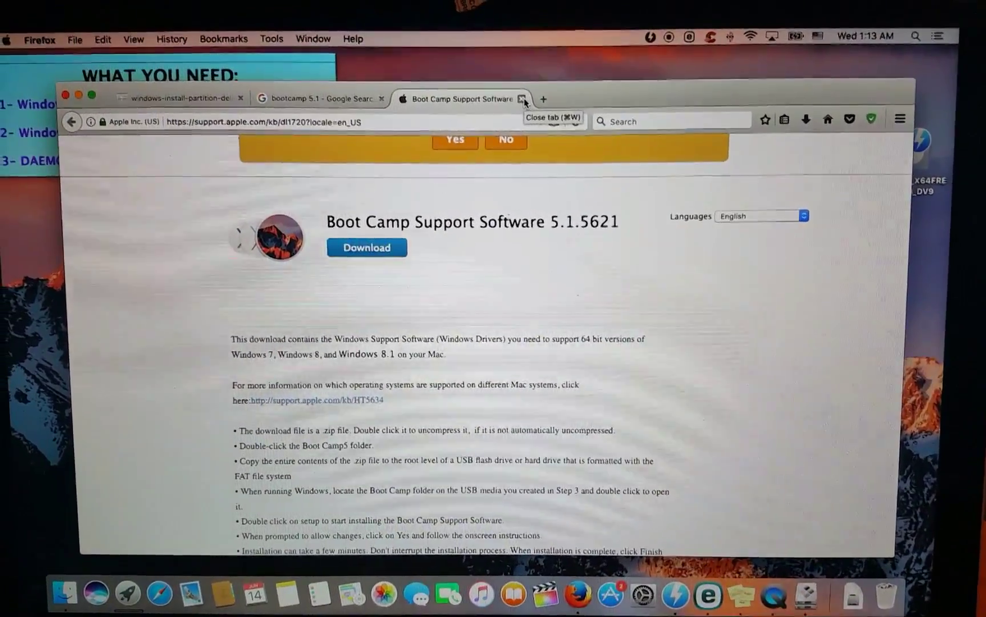
Close Firefox, Boot Camp Assistant and DAEMON Tools, then choose Restart from the Apple menu
{"action": "left_click", "coordinate": [523, 100]}
{"action": "left_click", "coordinate": [382, 98]}
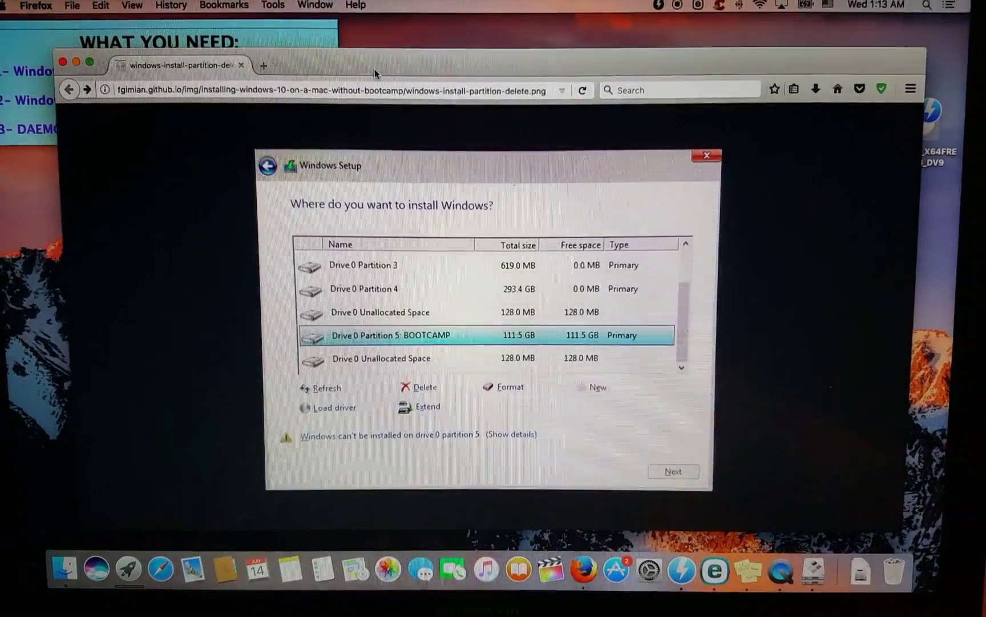
{"action": "left_click", "coordinate": [241, 65]}
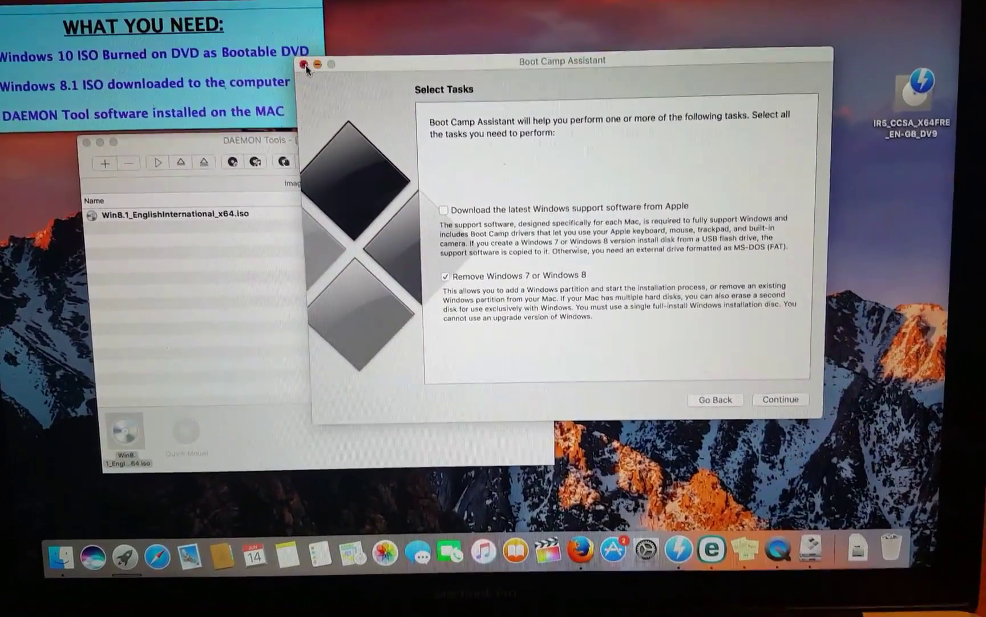
{"action": "left_click", "coordinate": [304, 64]}
{"action": "left_click", "coordinate": [86, 142]}
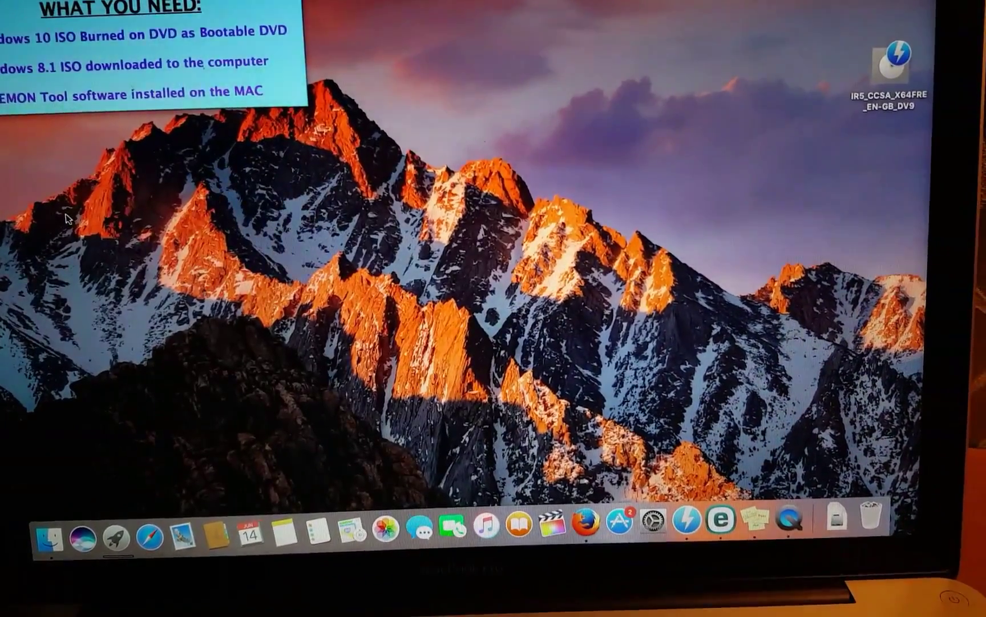
{"action": "left_click", "coordinate": [3, 2]}
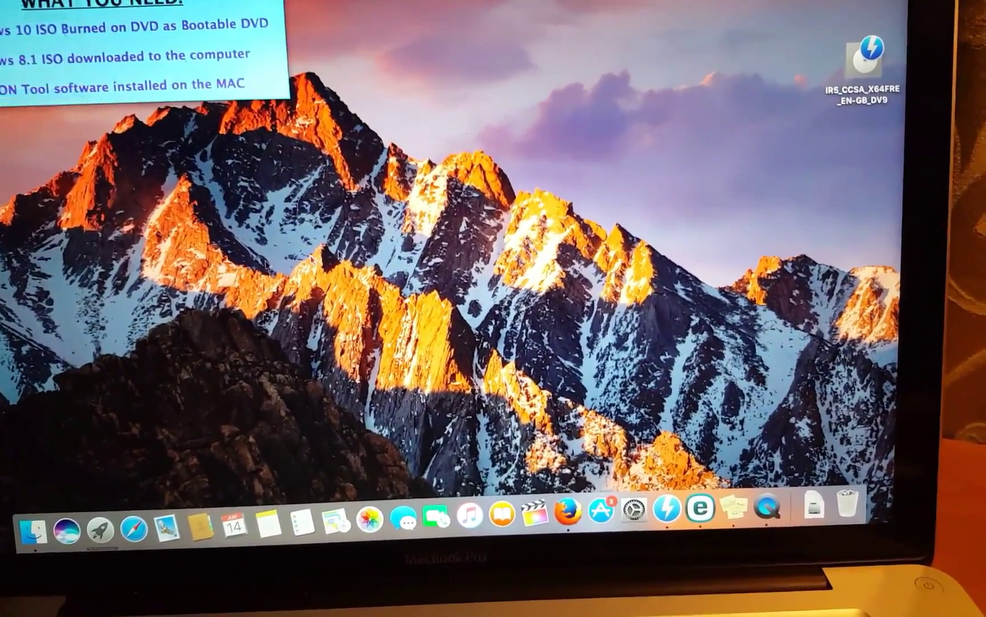
{"action": "left_click", "coordinate": [34, 86]}
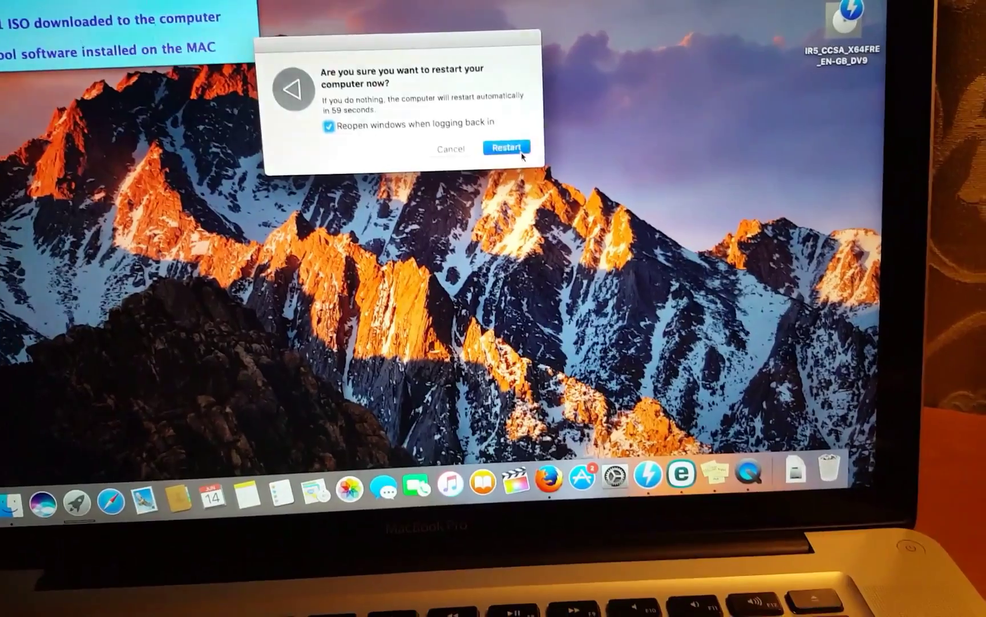
Confirm the restart and dismiss the Windows lock screen to reach the desktop
{"action": "left_click", "coordinate": [520, 189]}
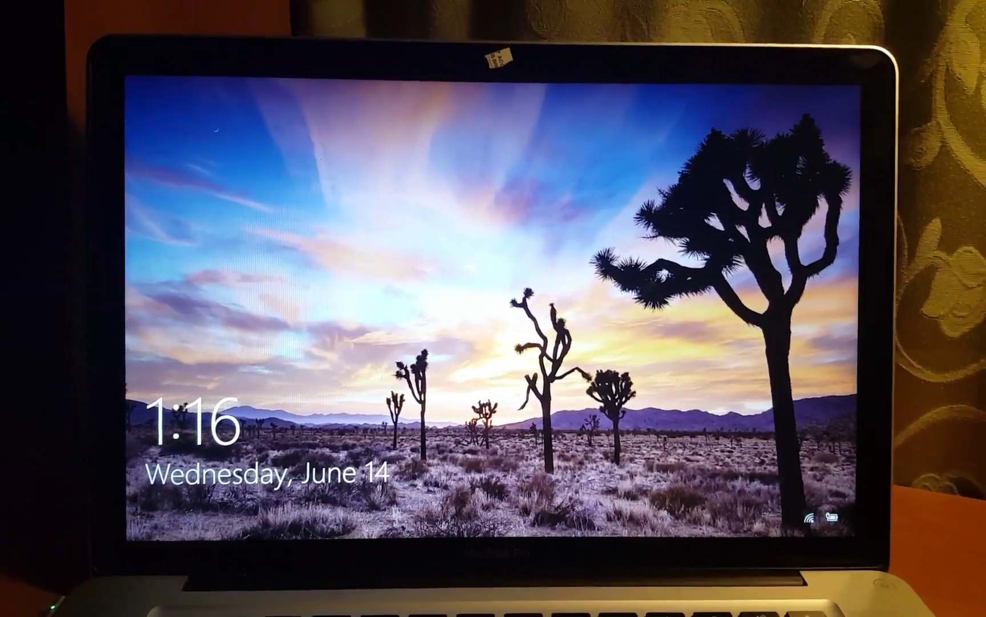
{"action": "key", "text": "space"}
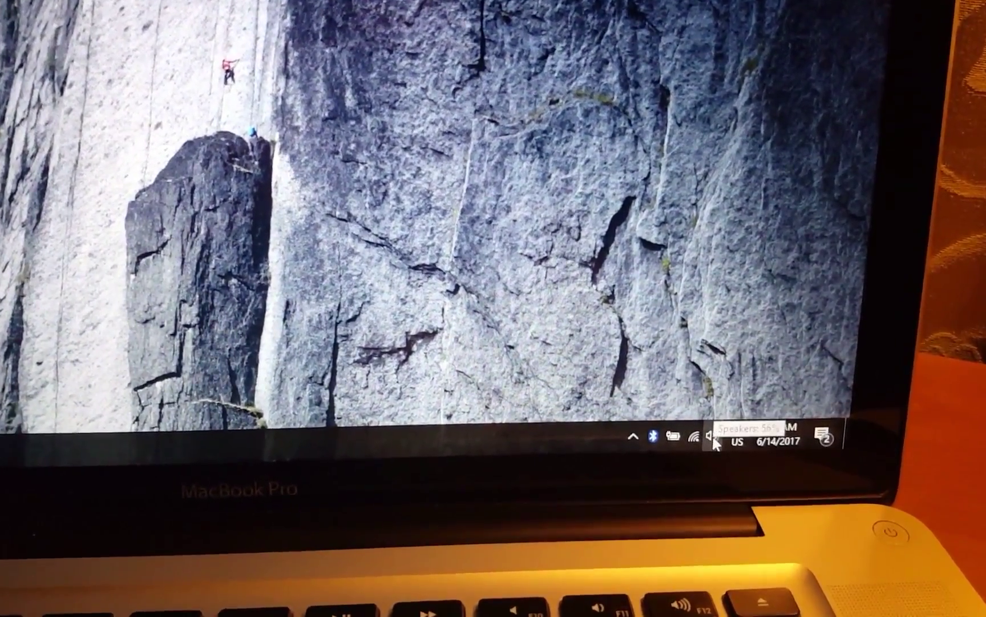
Check the Cirrus Logic speakers sit at volume 56, then test sound with the volume-down key
{"action": "left_click", "coordinate": [712, 439]}
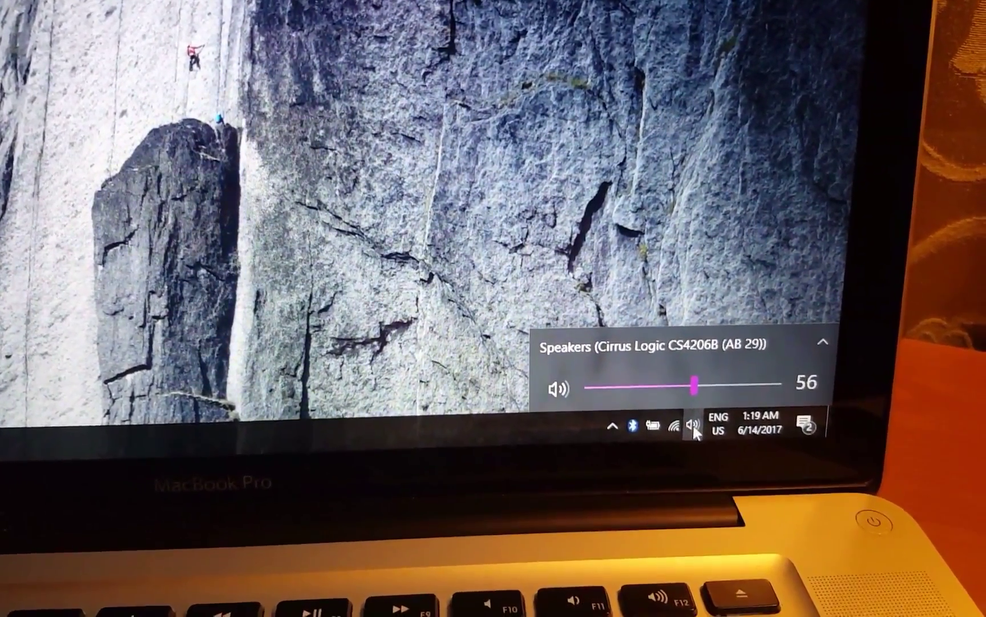
{"action": "left_click", "coordinate": [694, 430]}
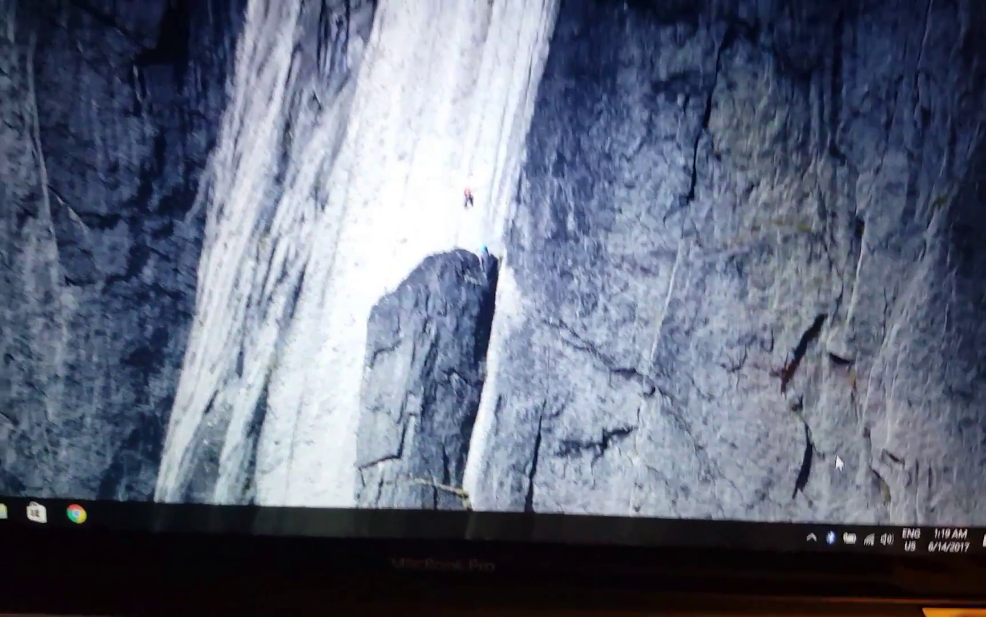
{"action": "key", "text": "XF86AudioLowerVolume"}
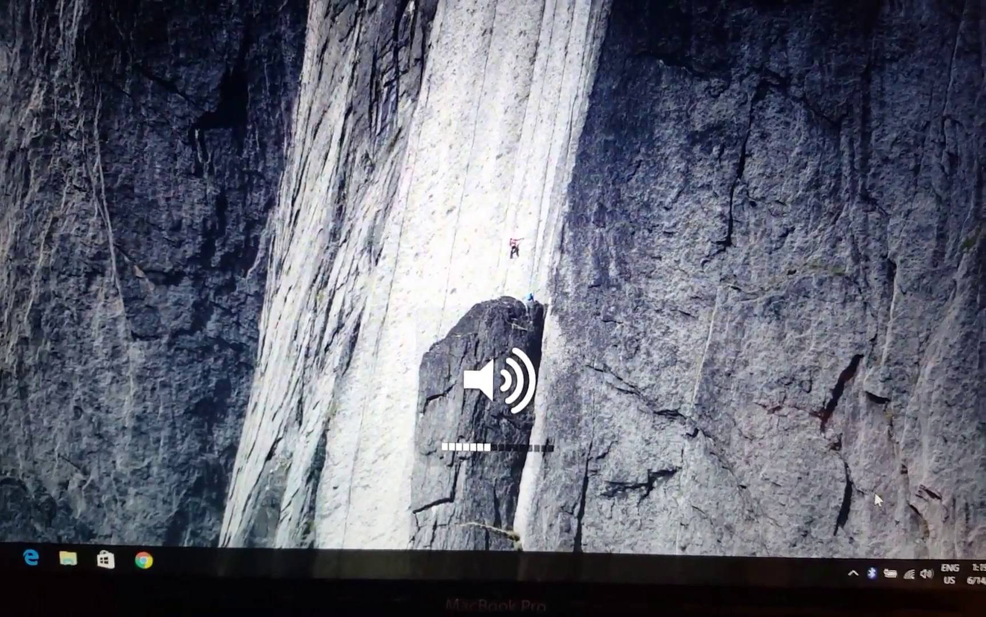